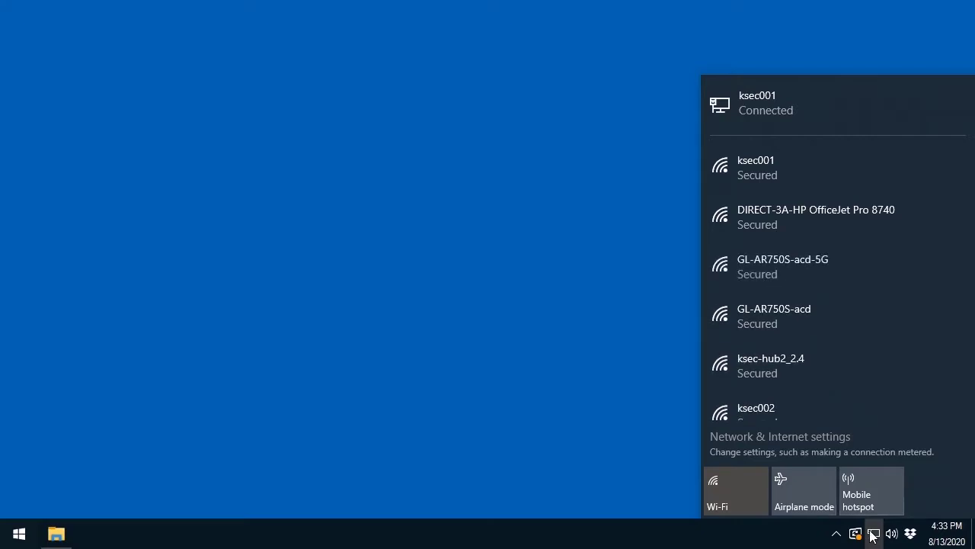
Join the GL-AR750S-acd Wi-Fi with its security key, allow discoverability, and view its properties
{"action": "left_click", "coordinate": [877, 304]}
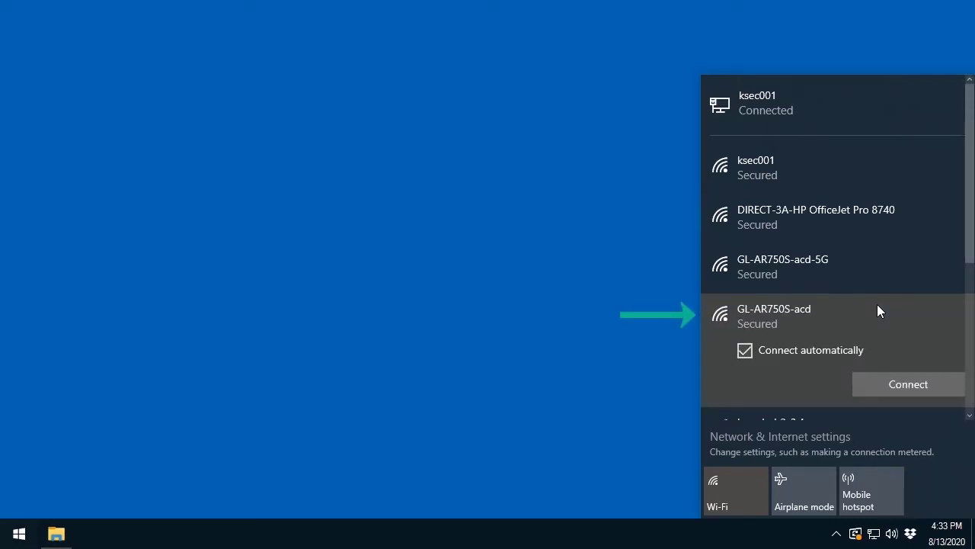
{"action": "left_click", "coordinate": [911, 379]}
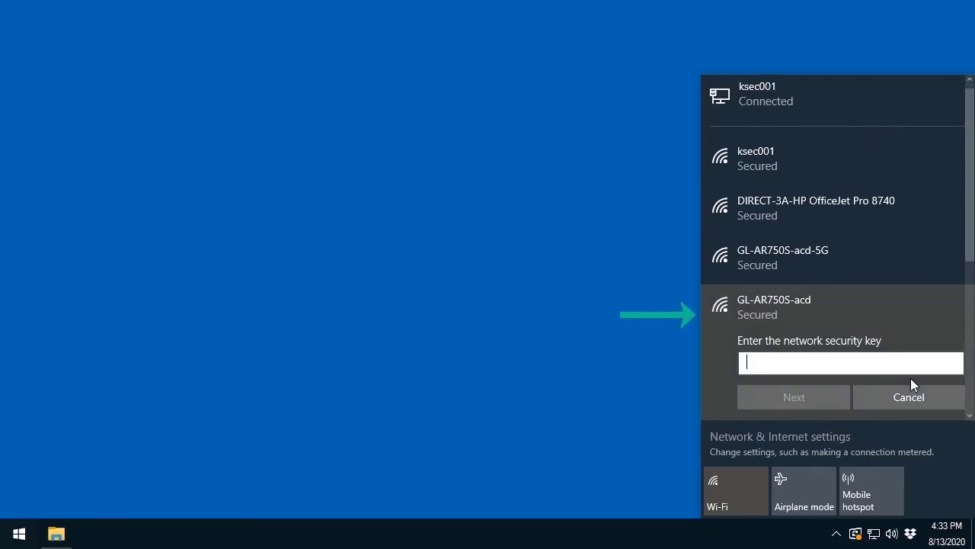
{"action": "left_click", "coordinate": [954, 364]}
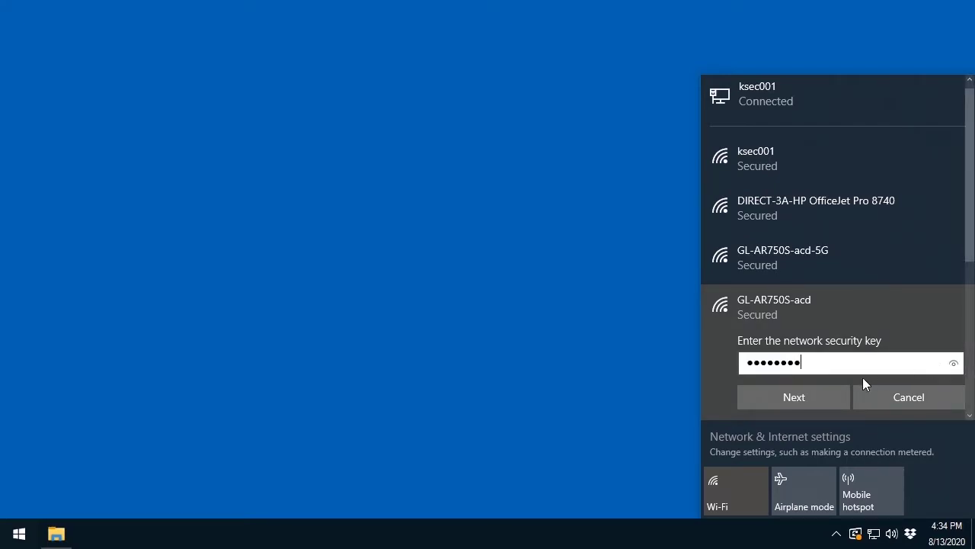
{"action": "left_click", "coordinate": [828, 393]}
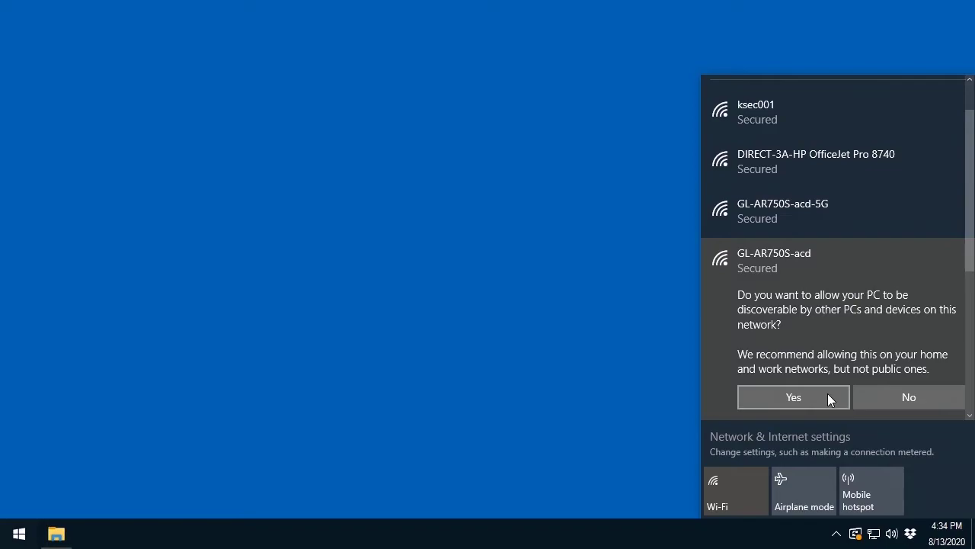
{"action": "left_click", "coordinate": [827, 393]}
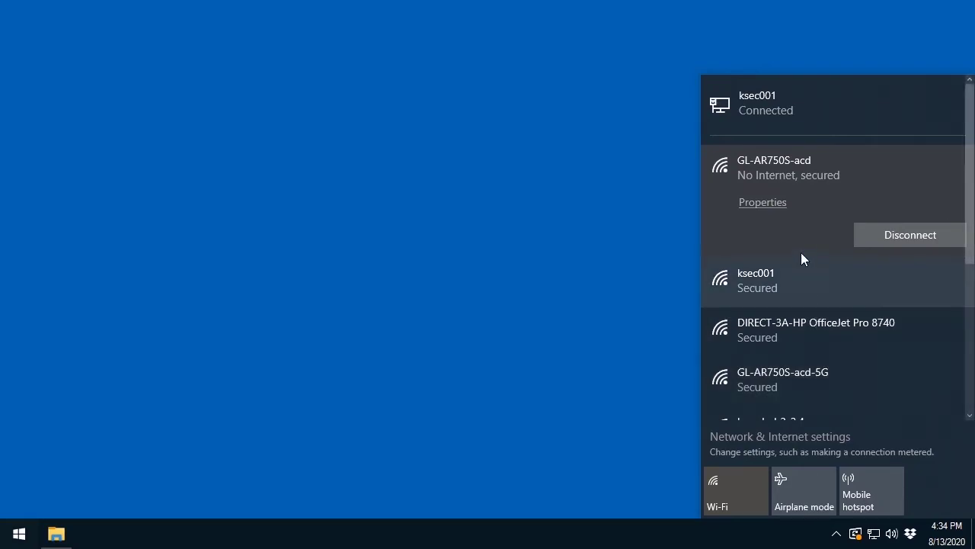
{"action": "left_click", "coordinate": [781, 204]}
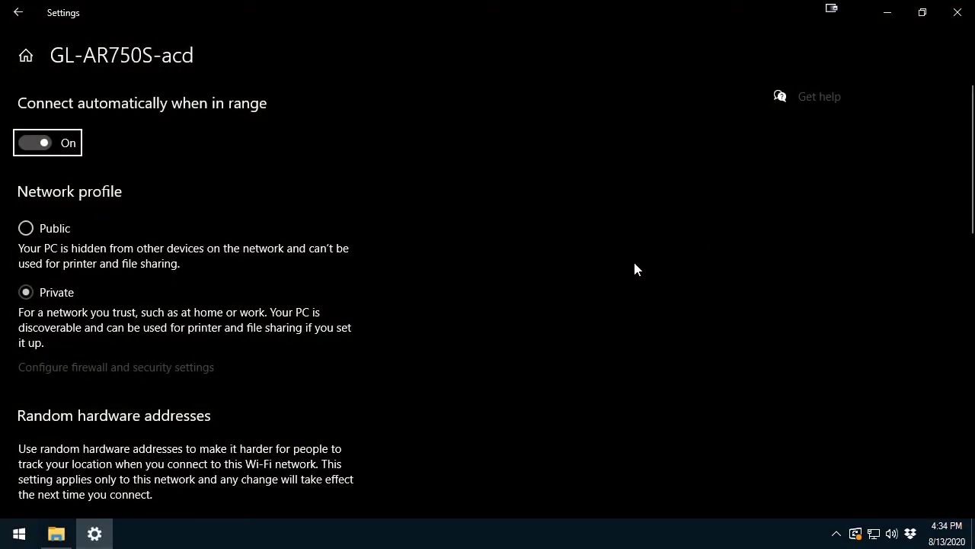
Scroll through the GL-AR750S-acd properties, then maximize the browser showing the 192.168.8.1 admin panel
{"action": "scroll", "coordinate": [636, 268], "scroll_direction": "down", "scroll_amount": 7}
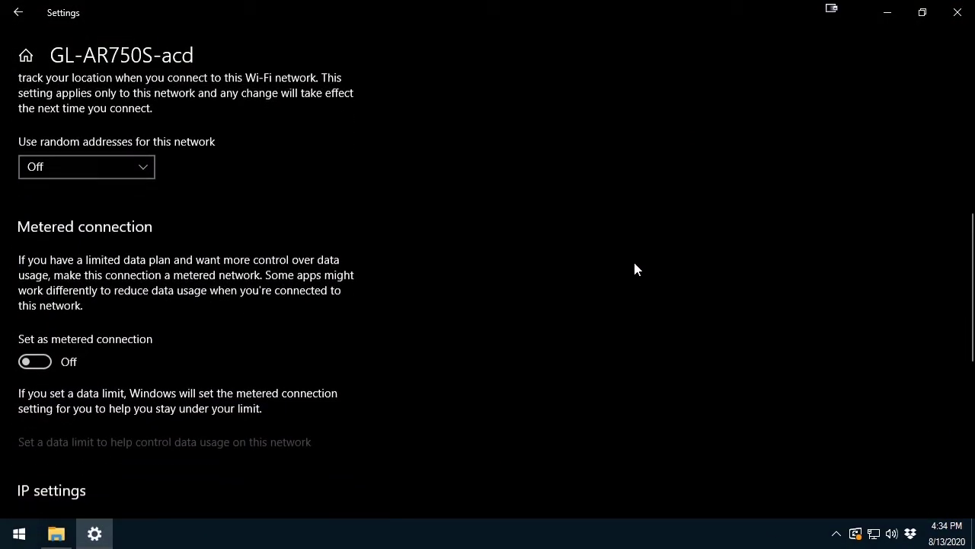
{"action": "scroll", "coordinate": [634, 267], "scroll_direction": "down", "scroll_amount": 4}
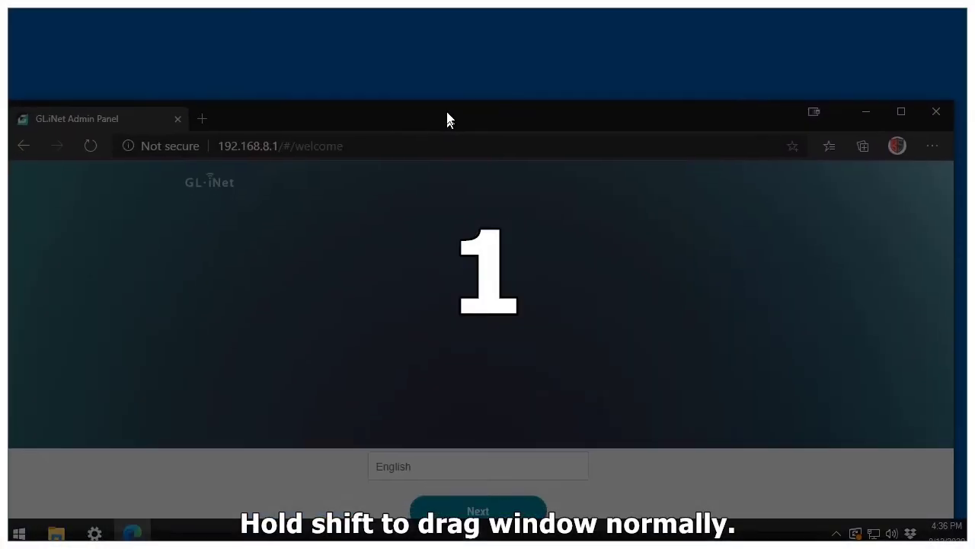
{"action": "double_click", "coordinate": [448, 120]}
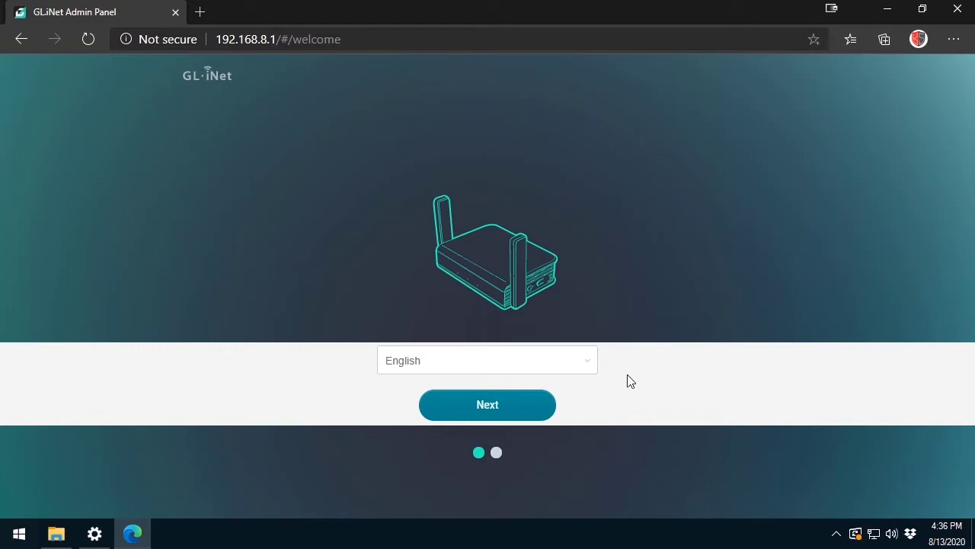
Continue past the language welcome page, then enter, confirm and submit a new admin password
{"action": "left_click", "coordinate": [541, 411]}
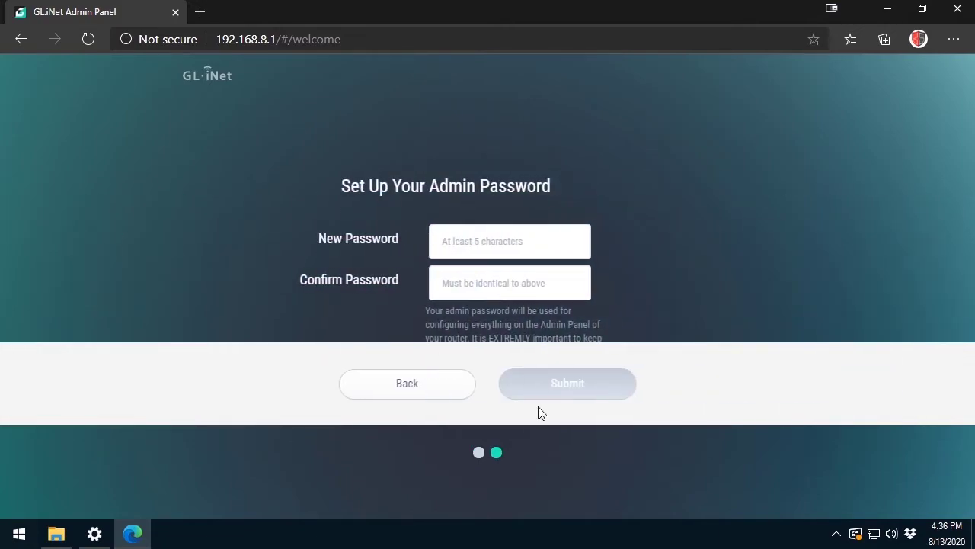
{"action": "left_click", "coordinate": [512, 244]}
{"action": "type", "text": "aaaaaaaaaaa"}
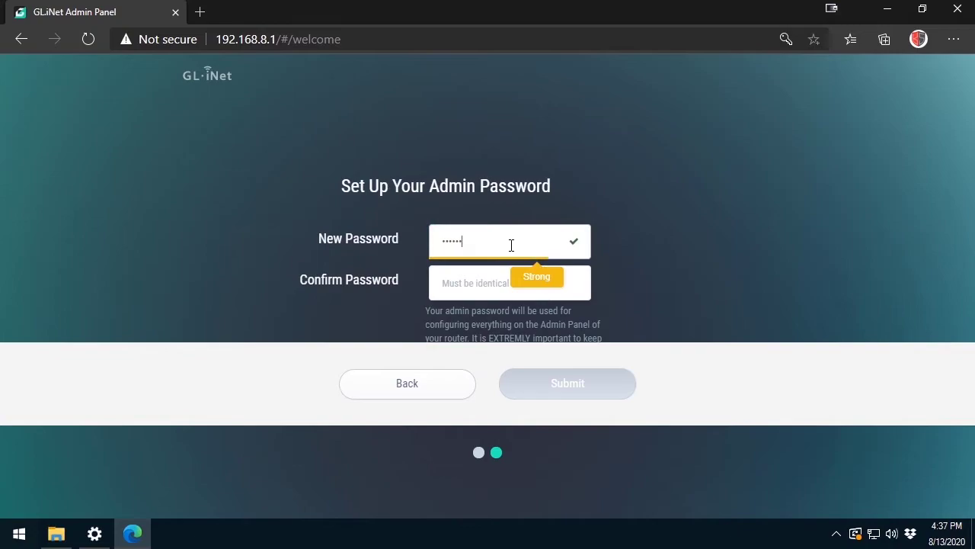
{"action": "key", "text": "Tab"}
{"action": "type", "text": "aaaaaaaaaa"}
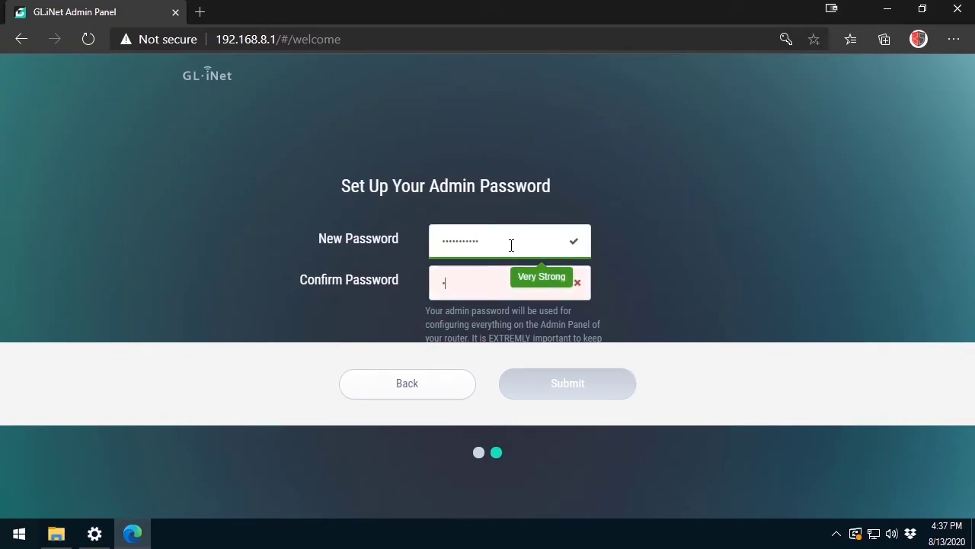
{"action": "type", "text": "a"}
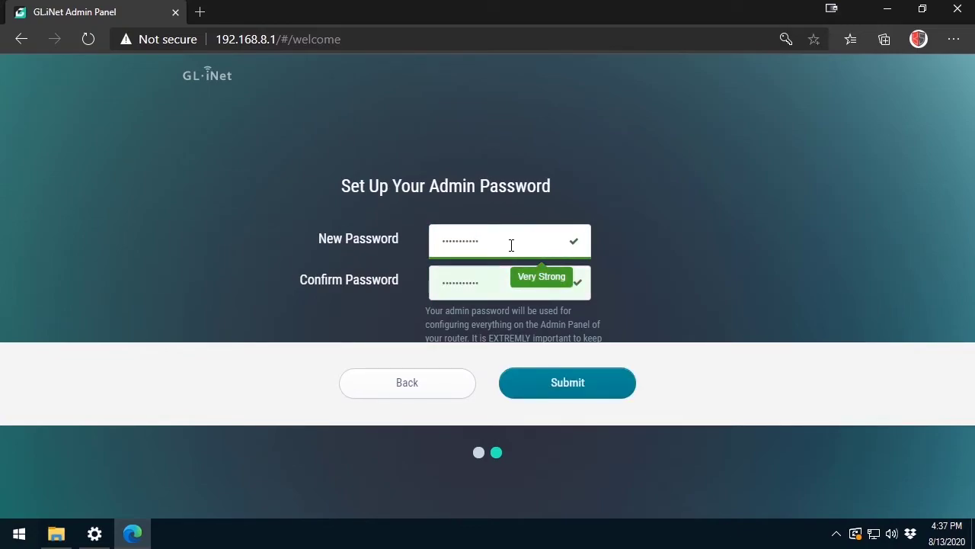
{"action": "left_click", "coordinate": [594, 388]}
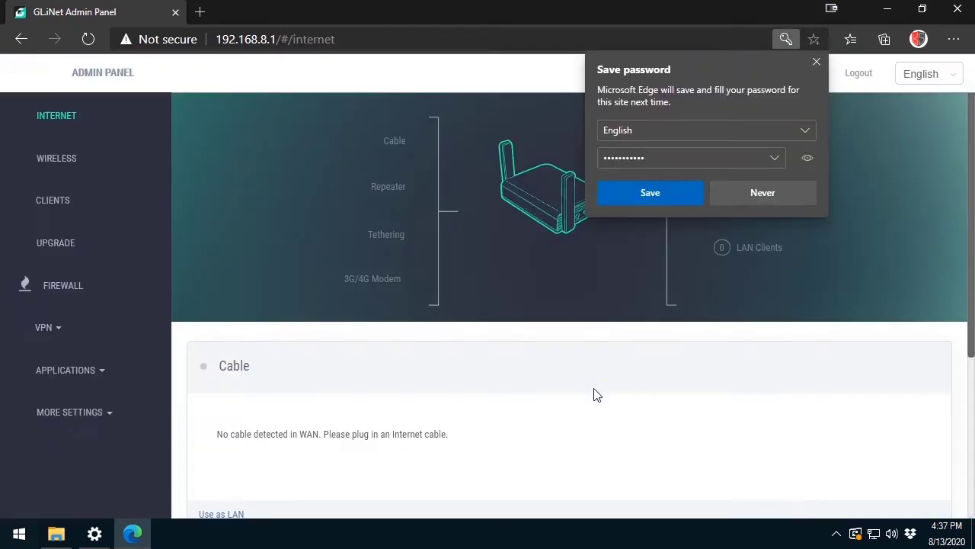
Decline Edge's save-password offer and scroll the Internet page down to the Repeater panel
{"action": "left_click", "coordinate": [816, 61]}
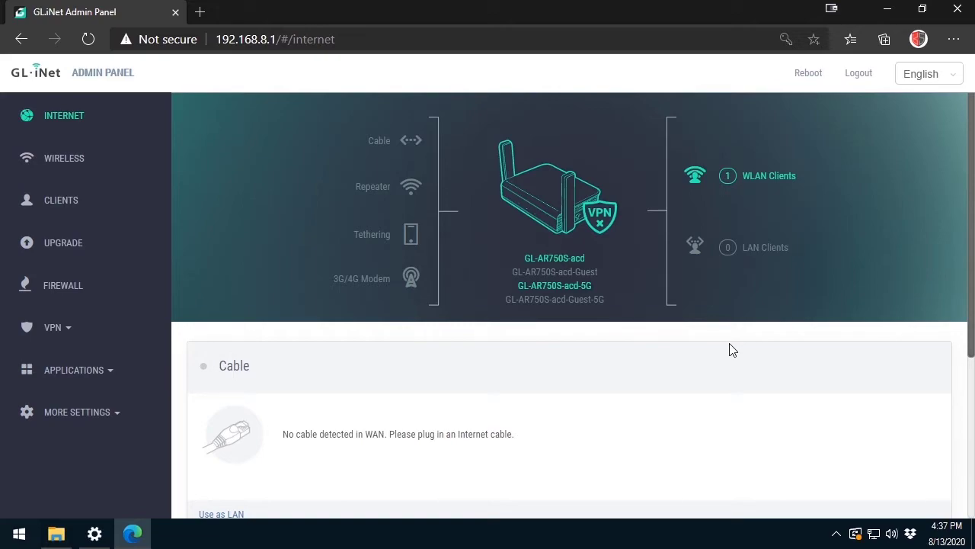
{"action": "scroll", "coordinate": [729, 350], "scroll_direction": "down", "scroll_amount": 3}
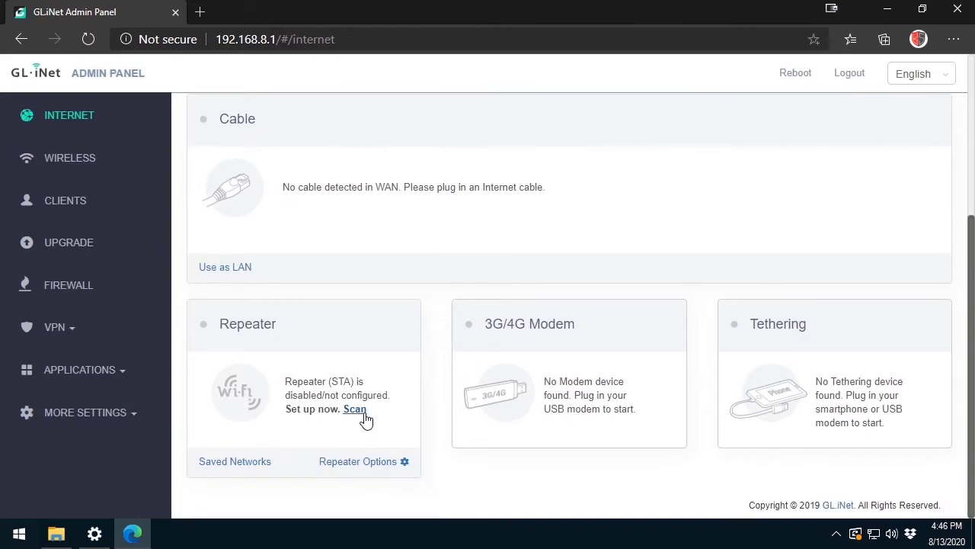
Scan for networks and join the router as a repeater to ksec-hub2 using its pasted password
{"action": "left_click", "coordinate": [358, 408]}
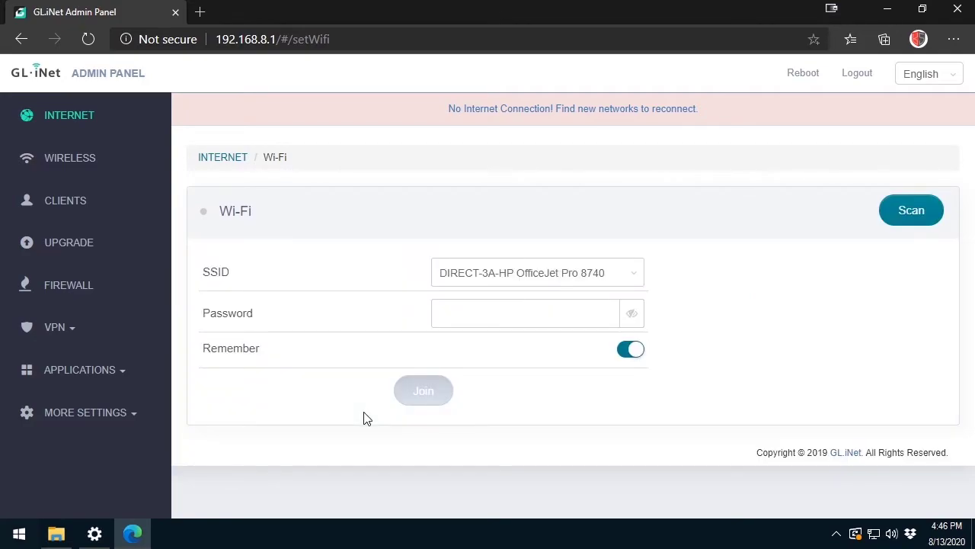
{"action": "left_click", "coordinate": [635, 282]}
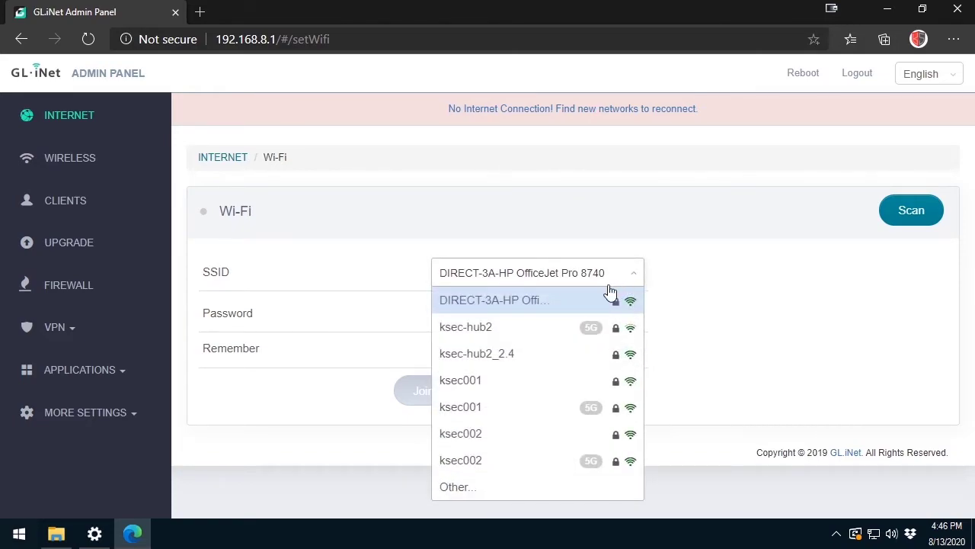
{"action": "left_click", "coordinate": [539, 327]}
{"action": "left_click", "coordinate": [538, 318]}
{"action": "key", "text": "ctrl+v"}
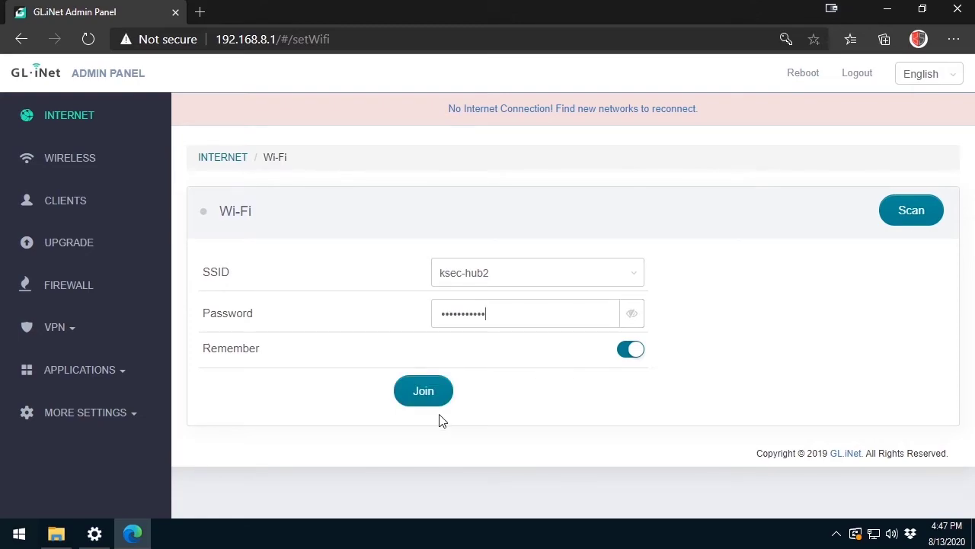
{"action": "left_click", "coordinate": [429, 399]}
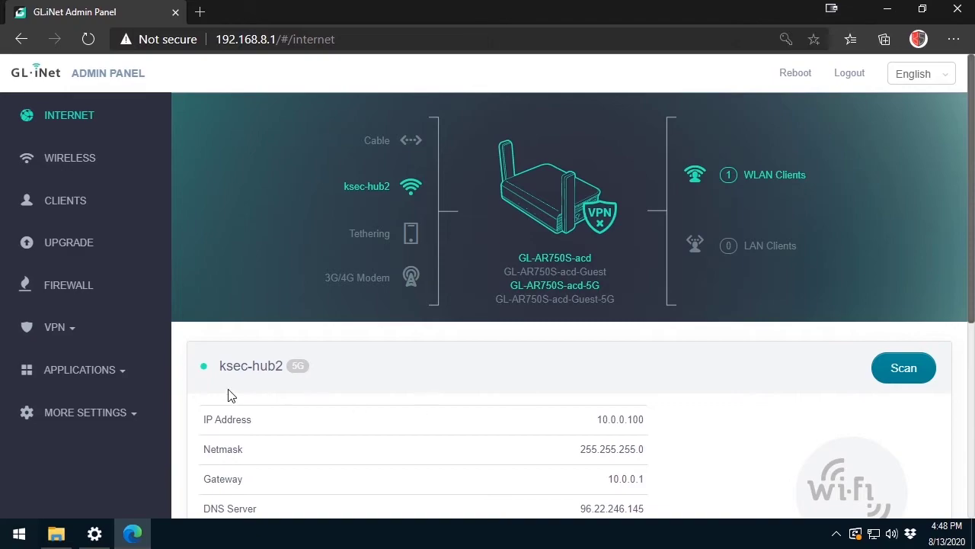
{"action": "left_click", "coordinate": [72, 244]}
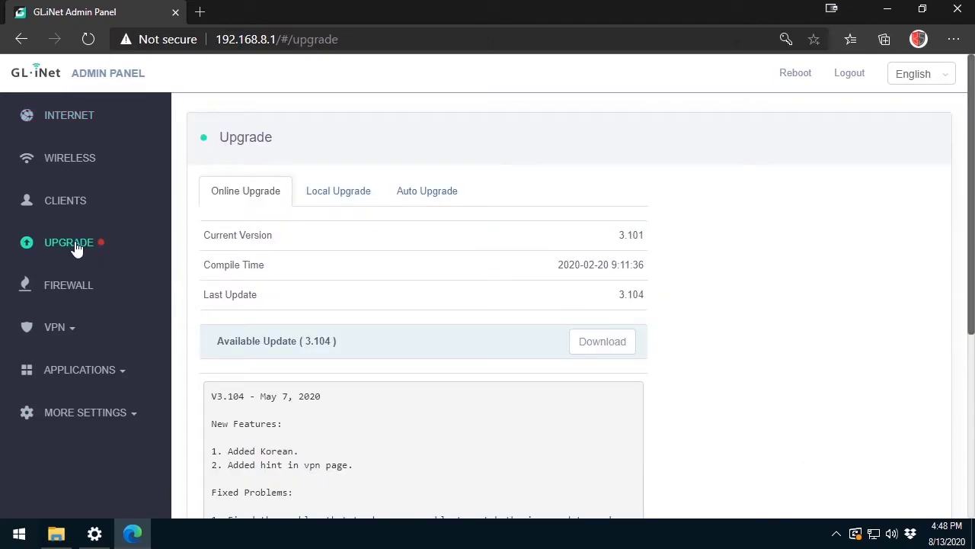
Download the 3.104 firmware and install it with Keep Settings checked
{"action": "scroll", "coordinate": [477, 367], "scroll_direction": "down", "scroll_amount": 3}
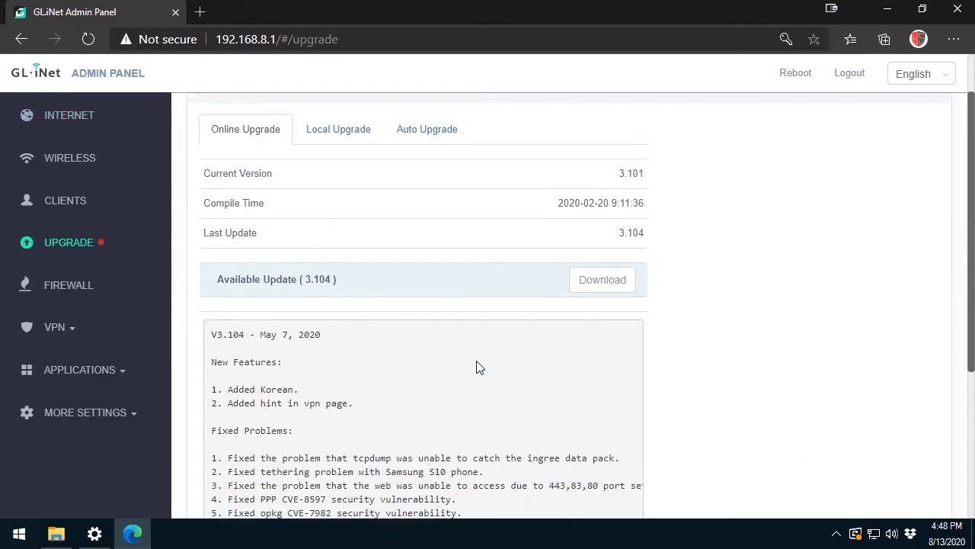
{"action": "scroll", "coordinate": [477, 367], "scroll_direction": "down", "scroll_amount": 2}
{"action": "scroll", "coordinate": [477, 366], "scroll_direction": "up", "scroll_amount": 4}
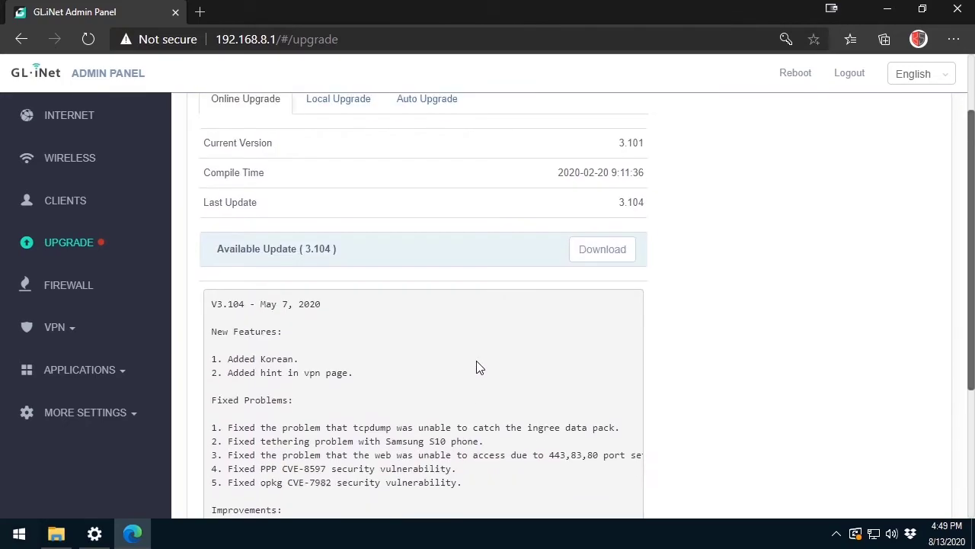
{"action": "left_click", "coordinate": [586, 253]}
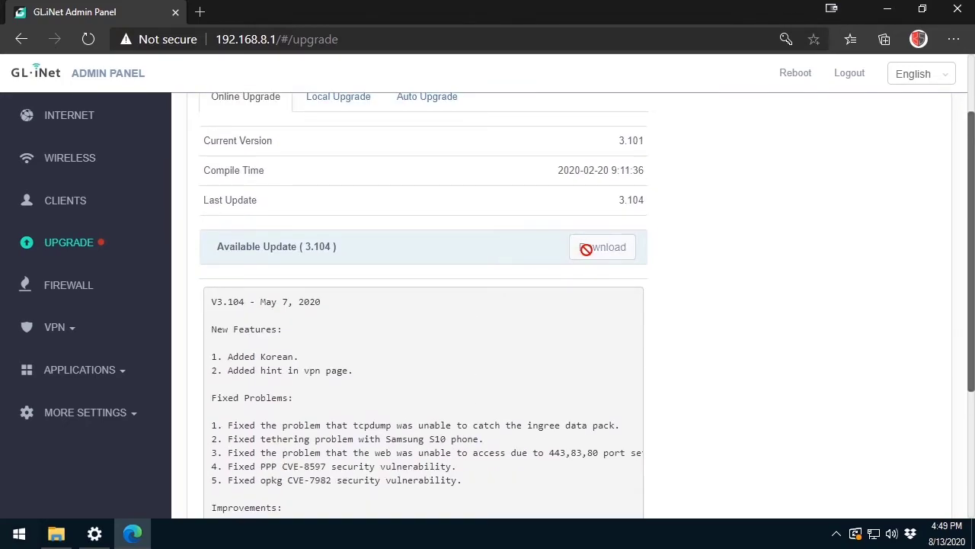
{"action": "scroll", "coordinate": [583, 277], "scroll_direction": "down", "scroll_amount": 2}
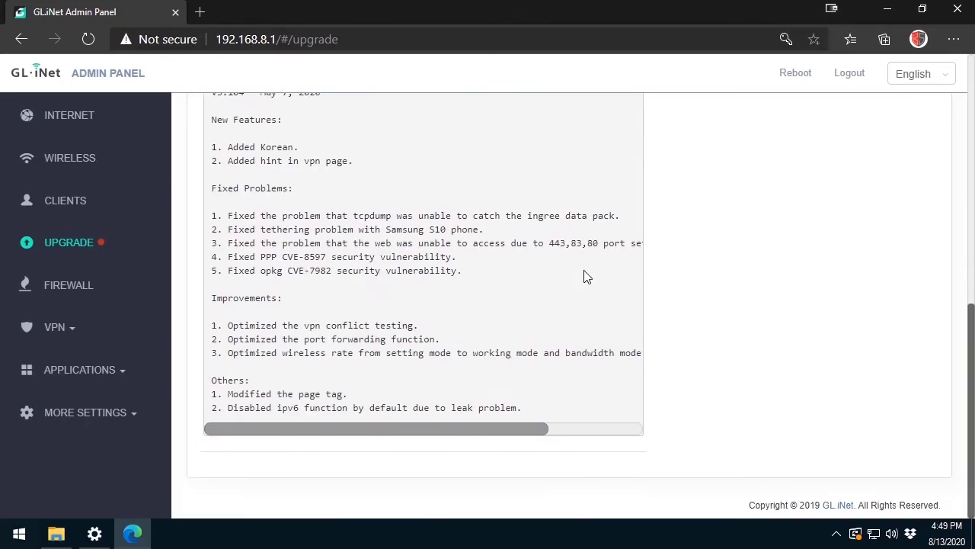
{"action": "scroll", "coordinate": [692, 283], "scroll_direction": "up", "scroll_amount": 2}
{"action": "left_click", "coordinate": [440, 189]}
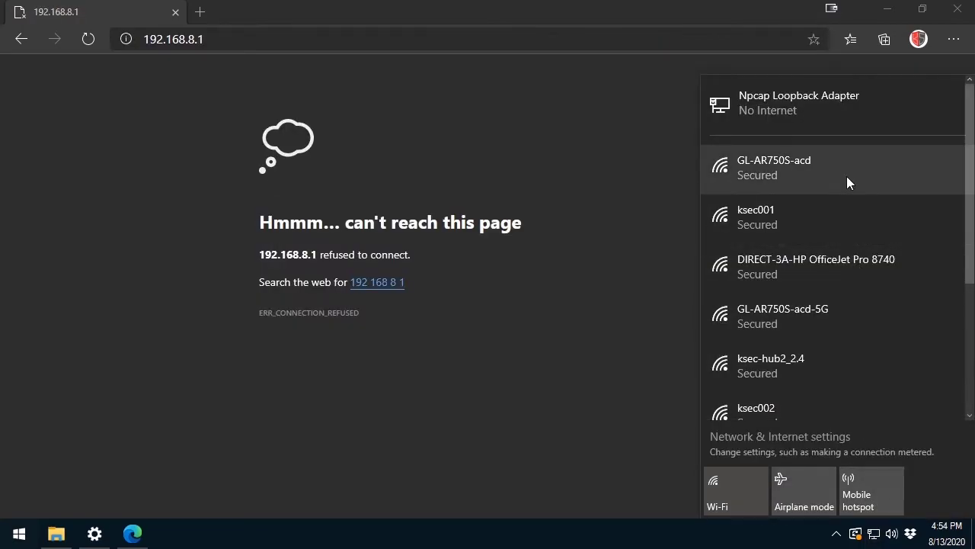
Reconnect the PC to the GL-AR750S-acd Wi-Fi after the upgrade
{"action": "left_click", "coordinate": [846, 174]}
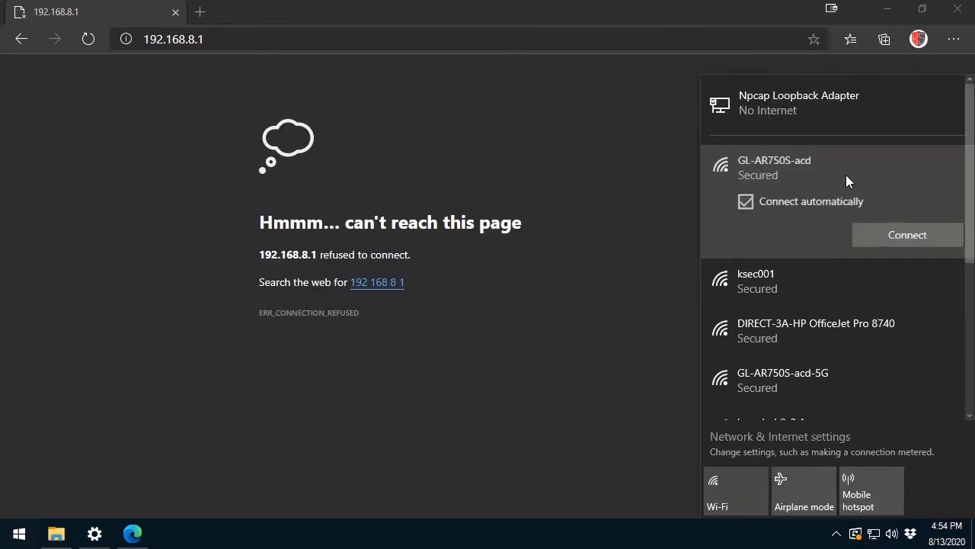
{"action": "left_click", "coordinate": [907, 238]}
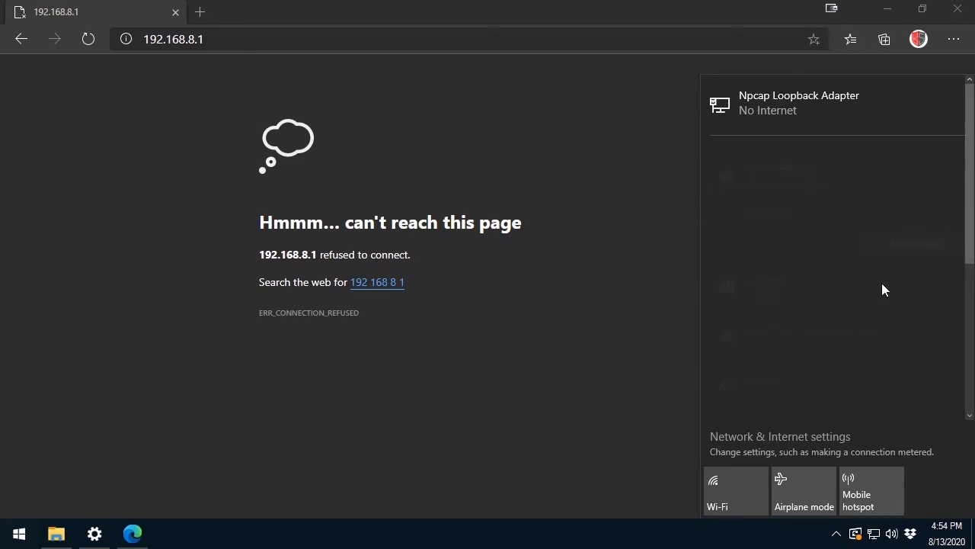
{"action": "left_click", "coordinate": [646, 254]}
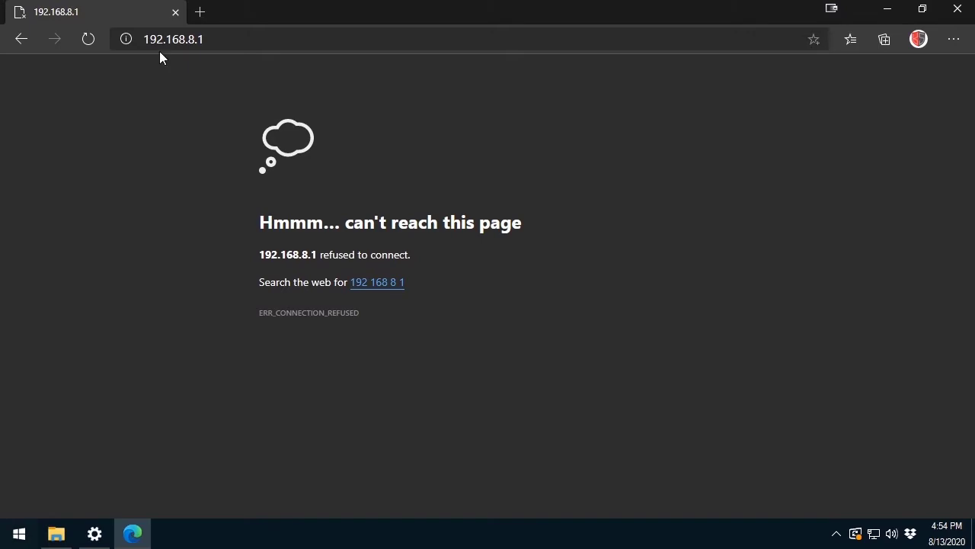
Reload 192.168.8.1, log in with the admin password, and dismiss the save-password prompt
{"action": "left_click", "coordinate": [88, 38]}
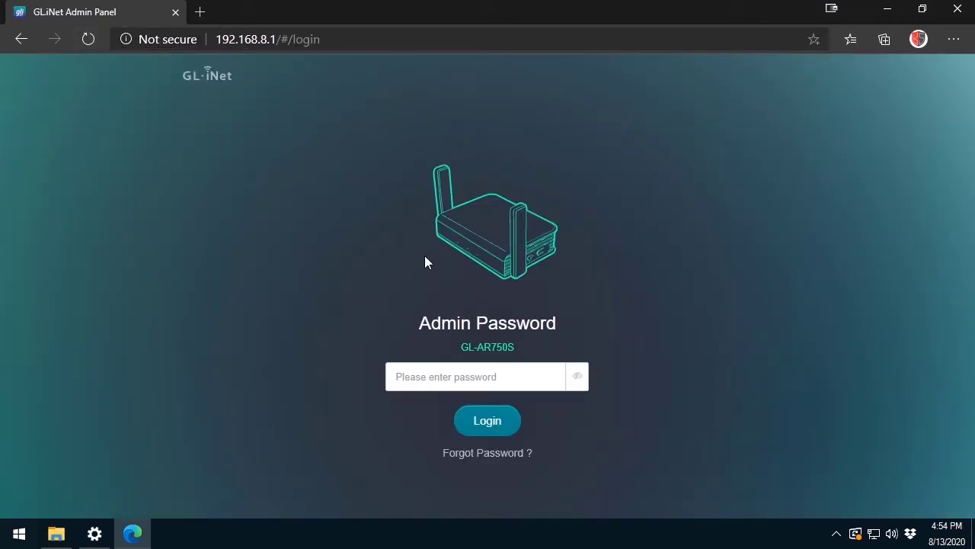
{"action": "left_click", "coordinate": [465, 378]}
{"action": "key", "text": "ctrl+v"}
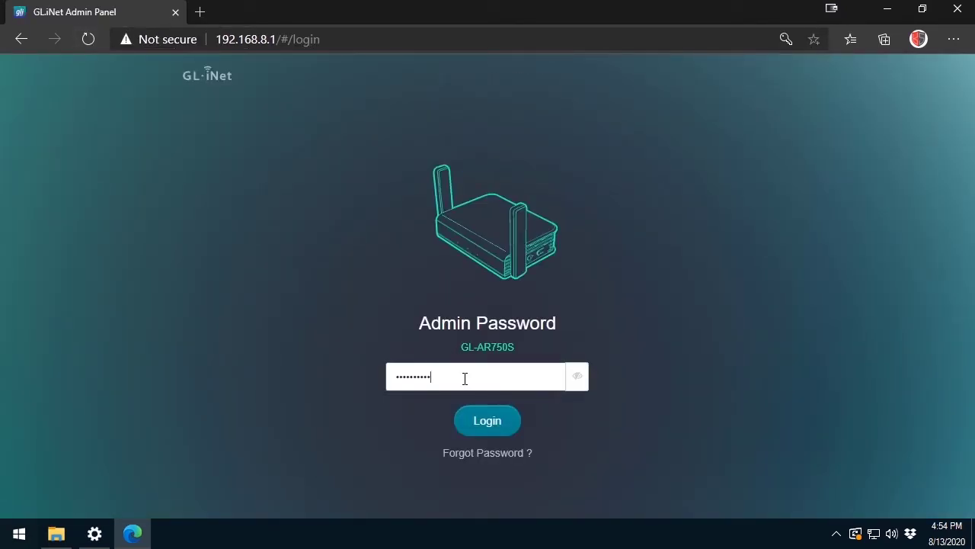
{"action": "type", "text": "*"}
{"action": "key", "text": "Return"}
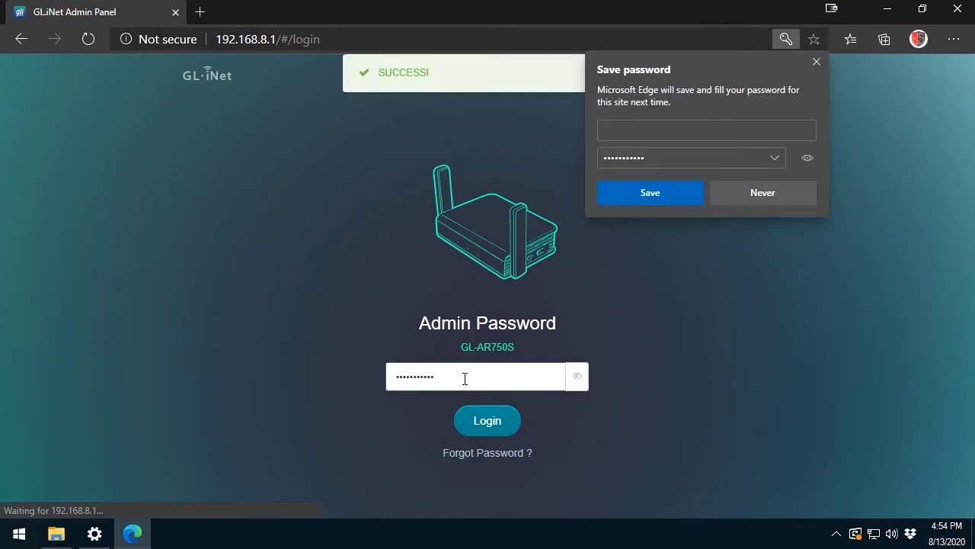
{"action": "left_click", "coordinate": [815, 62]}
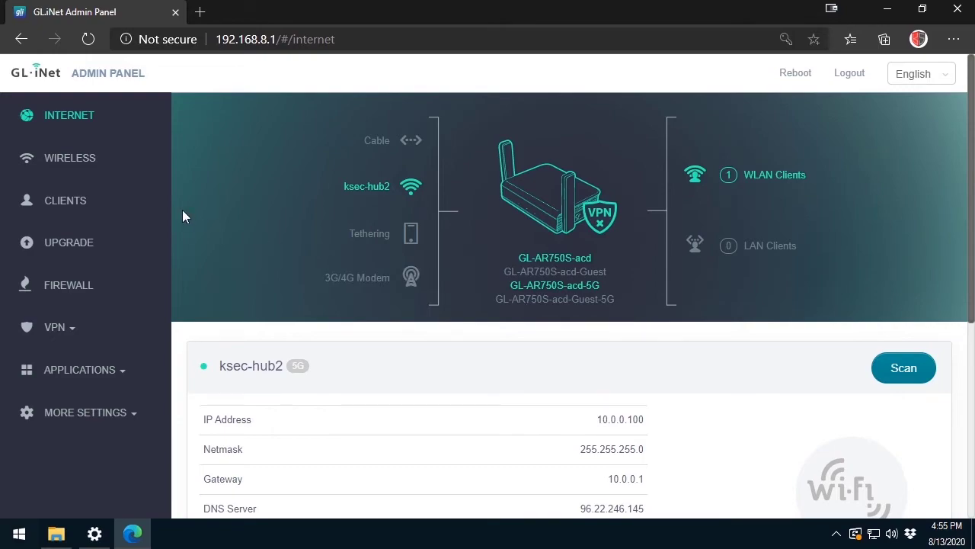
{"action": "left_click", "coordinate": [98, 162]}
Rename the 2.4G Wi-Fi to GL-KSEC with a new Wi-Fi key and apply it
{"action": "scroll", "coordinate": [823, 323], "scroll_direction": "down", "scroll_amount": 5}
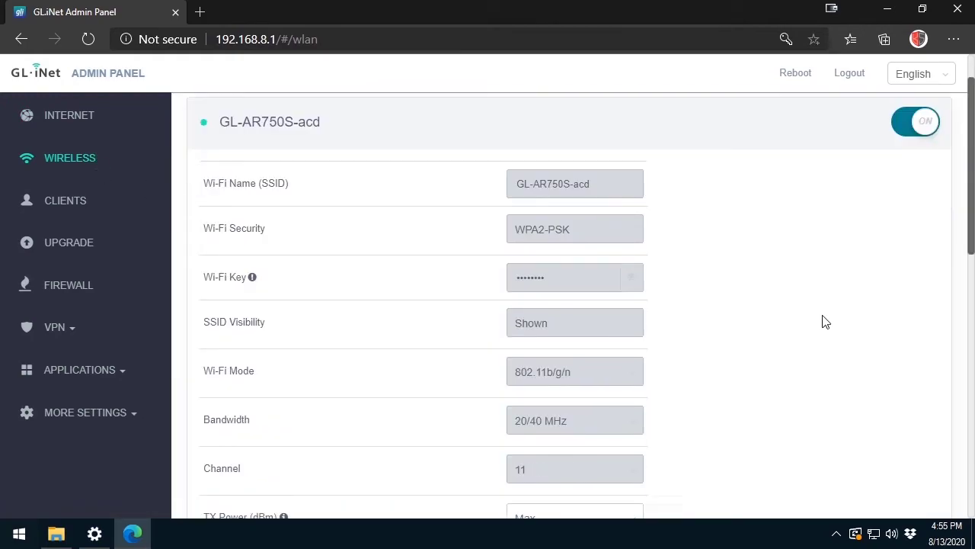
{"action": "scroll", "coordinate": [823, 323], "scroll_direction": "up", "scroll_amount": 4}
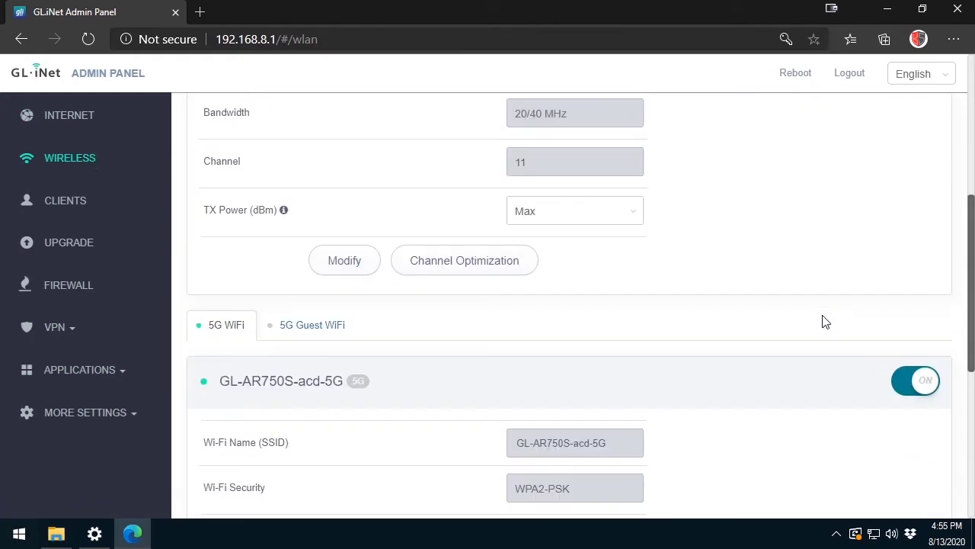
{"action": "left_click", "coordinate": [357, 491]}
{"action": "scroll", "coordinate": [721, 389], "scroll_direction": "up", "scroll_amount": 2}
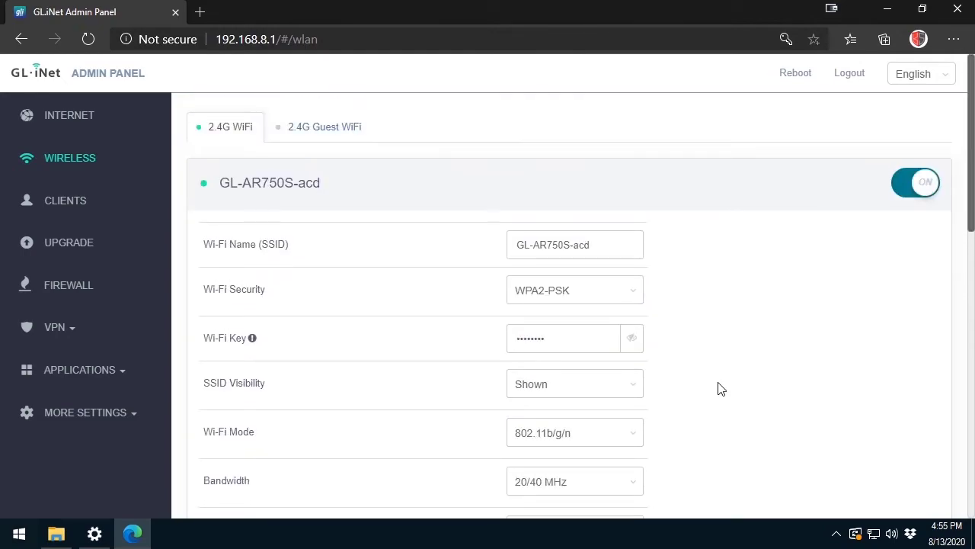
{"action": "left_click", "coordinate": [599, 243]}
{"action": "key", "text": "Home"}
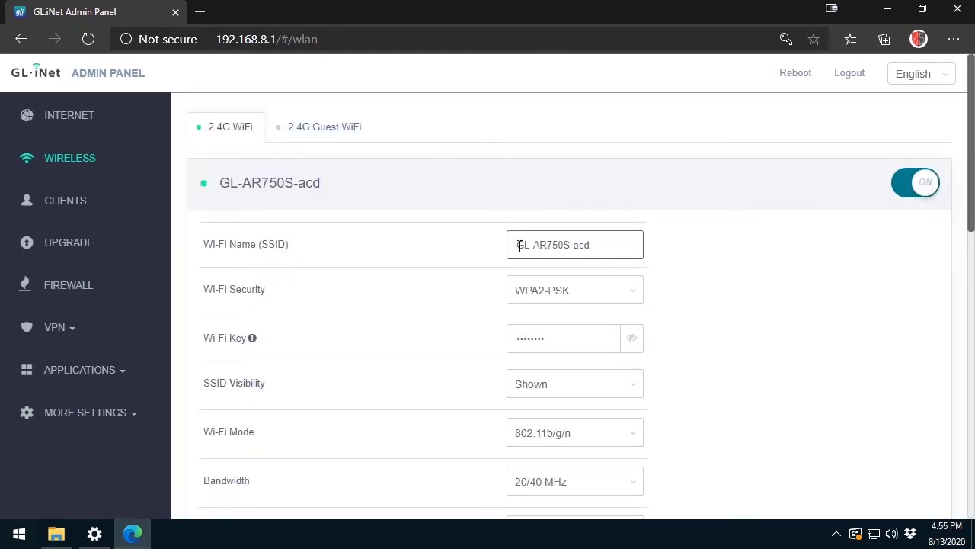
{"action": "key", "text": "BackSpace"}
{"action": "key", "text": "BackSpace"}
{"action": "key", "text": "BackSpace"}
{"action": "key", "text": "BackSpace"}
{"action": "key", "text": "BackSpace"}
{"action": "key", "text": "BackSpace"}
{"action": "key", "text": "BackSpace"}
{"action": "key", "text": "BackSpace"}
{"action": "key", "text": "BackSpace"}
{"action": "key", "text": "BackSpace"}
{"action": "type", "text": "KSEC"}
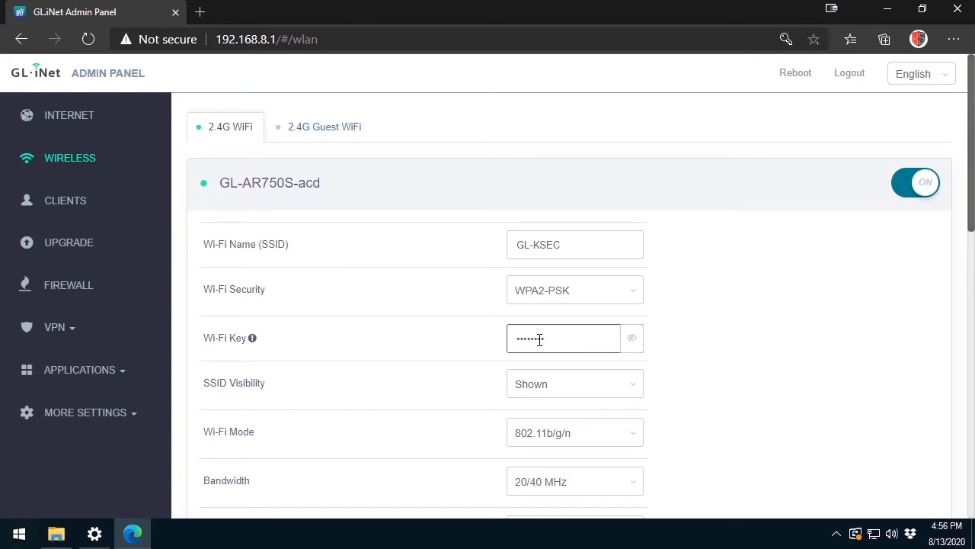
{"action": "left_click_drag", "start_coordinate": [549, 337], "coordinate": [517, 336]}
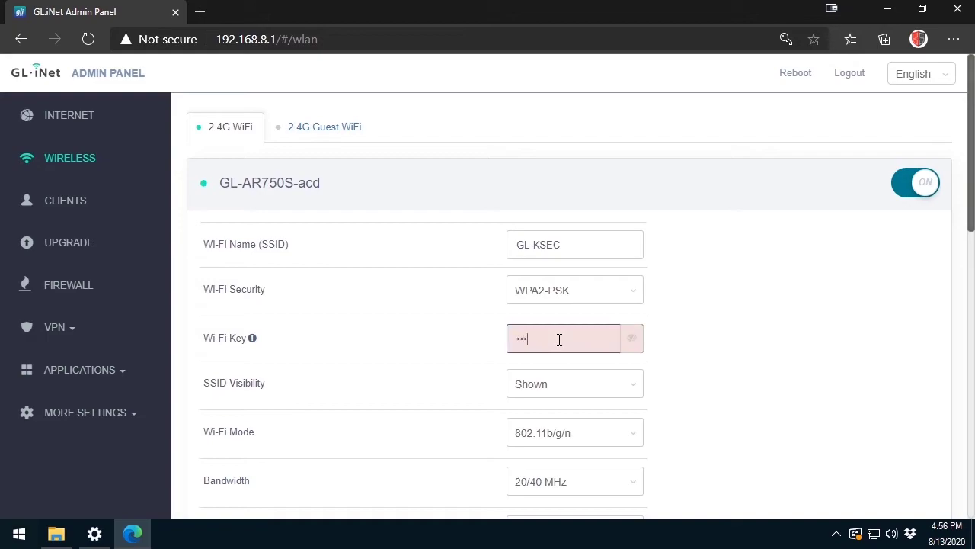
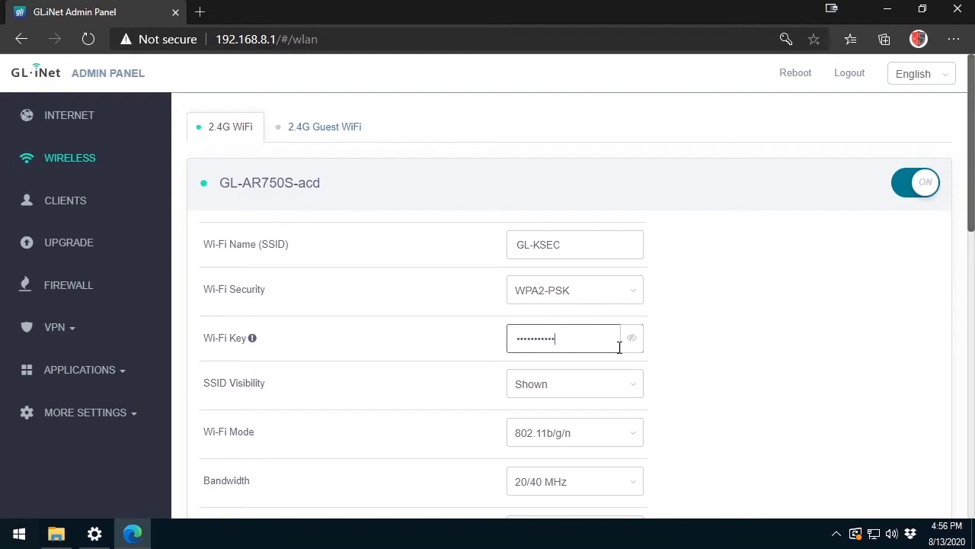
{"action": "scroll", "coordinate": [716, 390], "scroll_direction": "down", "scroll_amount": 4}
{"action": "scroll", "coordinate": [716, 390], "scroll_direction": "down", "scroll_amount": 2}
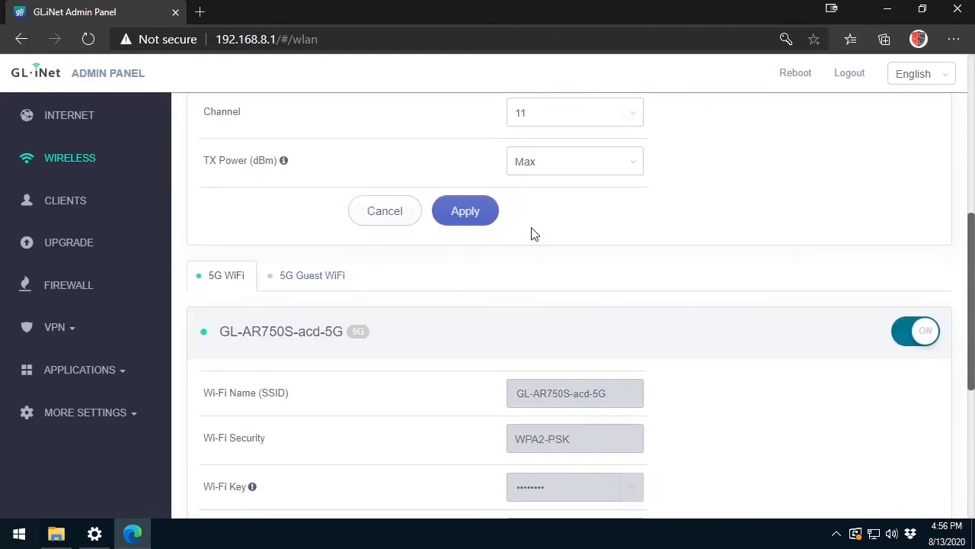
{"action": "left_click", "coordinate": [481, 217]}
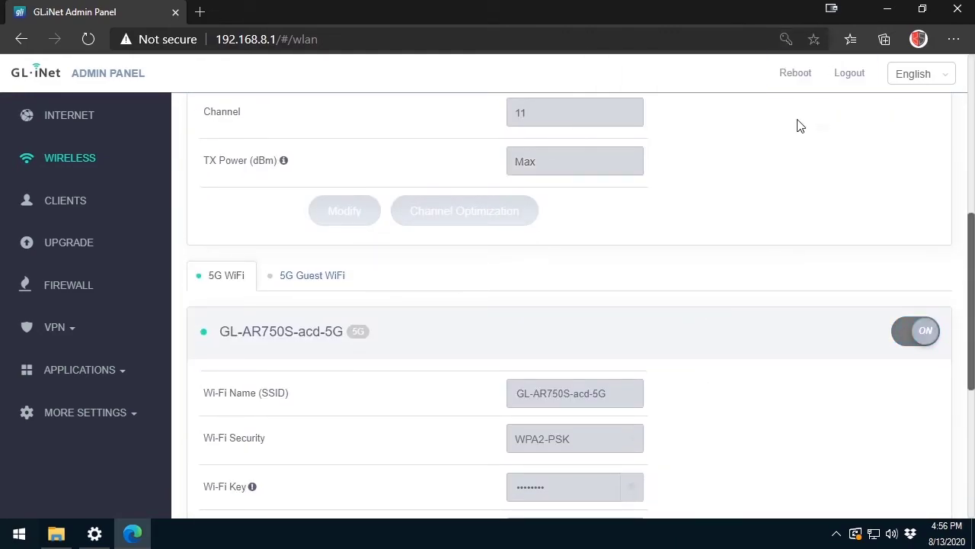
Rename the 5G Wi-Fi to GL-KSEC-5G with a new Wi-Fi key and apply it
{"action": "scroll", "coordinate": [724, 339], "scroll_direction": "down", "scroll_amount": 5}
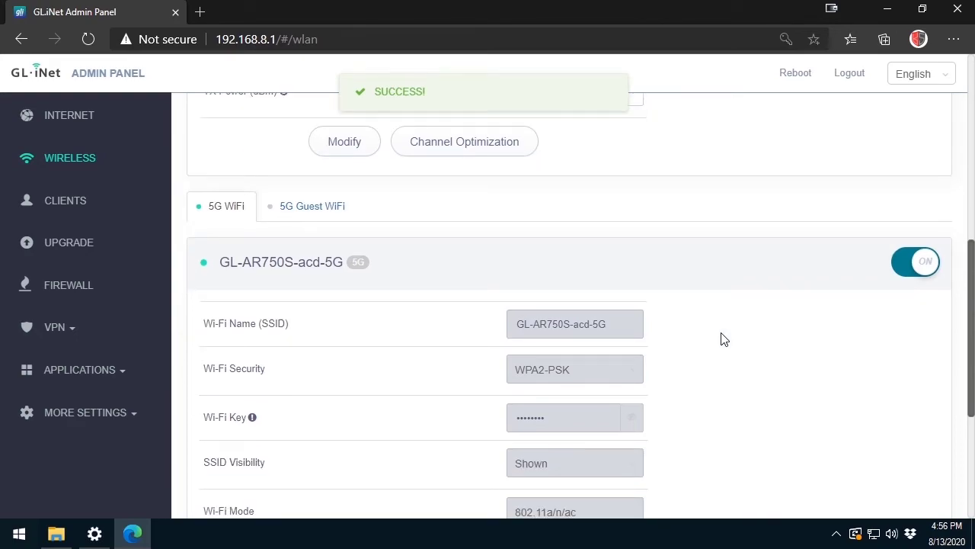
{"action": "left_click", "coordinate": [370, 453]}
{"action": "scroll", "coordinate": [719, 388], "scroll_direction": "up", "scroll_amount": 2}
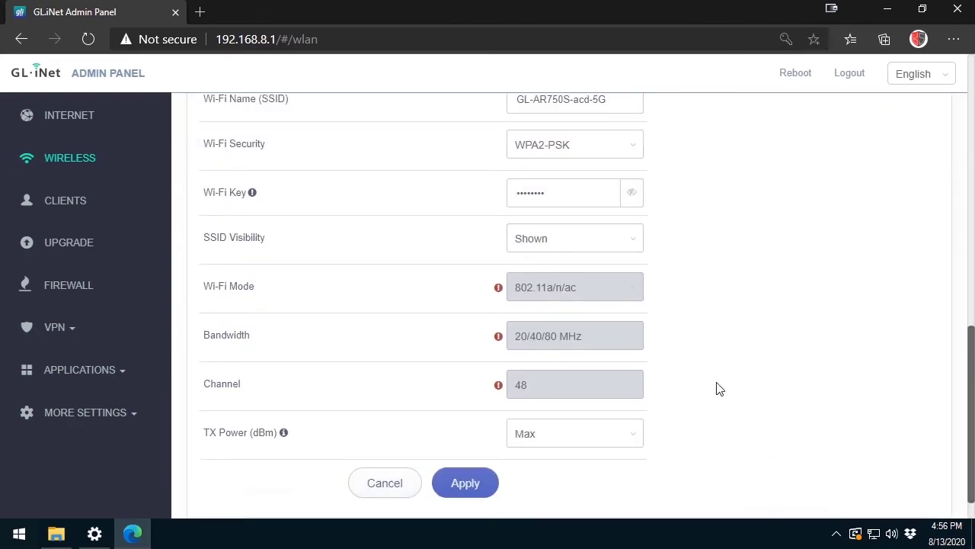
{"action": "left_click", "coordinate": [589, 201]}
{"action": "scroll", "coordinate": [589, 201], "scroll_direction": "up", "scroll_amount": 1}
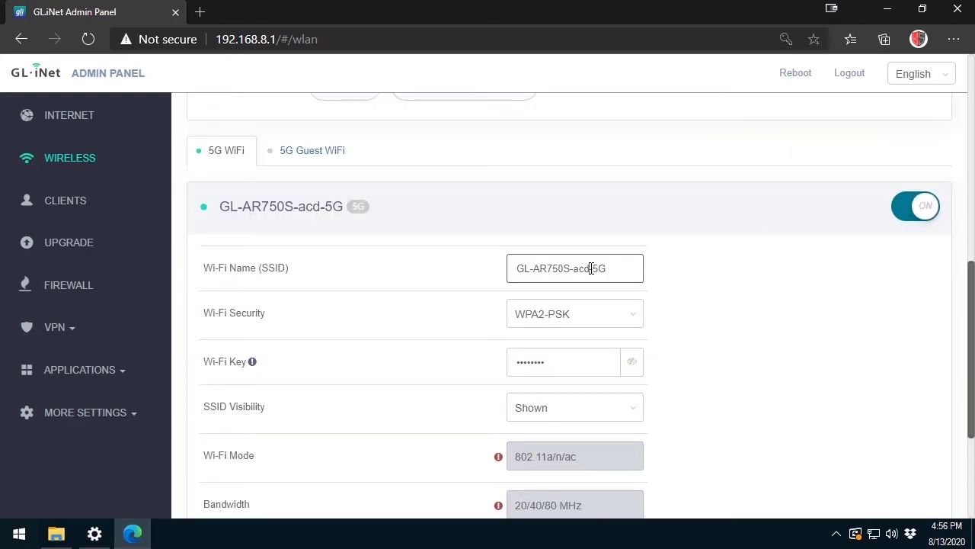
{"action": "key", "text": "BackSpace"}
{"action": "key", "text": "BackSpace"}
{"action": "key", "text": "BackSpace"}
{"action": "key", "text": "BackSpace"}
{"action": "key", "text": "BackSpace"}
{"action": "key", "text": "BackSpace"}
{"action": "key", "text": "BackSpace"}
{"action": "key", "text": "BackSpace"}
{"action": "key", "text": "BackSpace"}
{"action": "key", "text": "BackSpace"}
{"action": "type", "text": "KSEC"}
{"action": "left_click", "coordinate": [591, 361]}
{"action": "key", "text": "BackSpace"}
{"action": "key", "text": "BackSpace"}
{"action": "key", "text": "BackSpace"}
{"action": "key", "text": "BackSpace"}
{"action": "key", "text": "BackSpace"}
{"action": "key", "text": "BackSpace"}
{"action": "key", "text": "BackSpace"}
{"action": "type", "text": "••••••••••"}
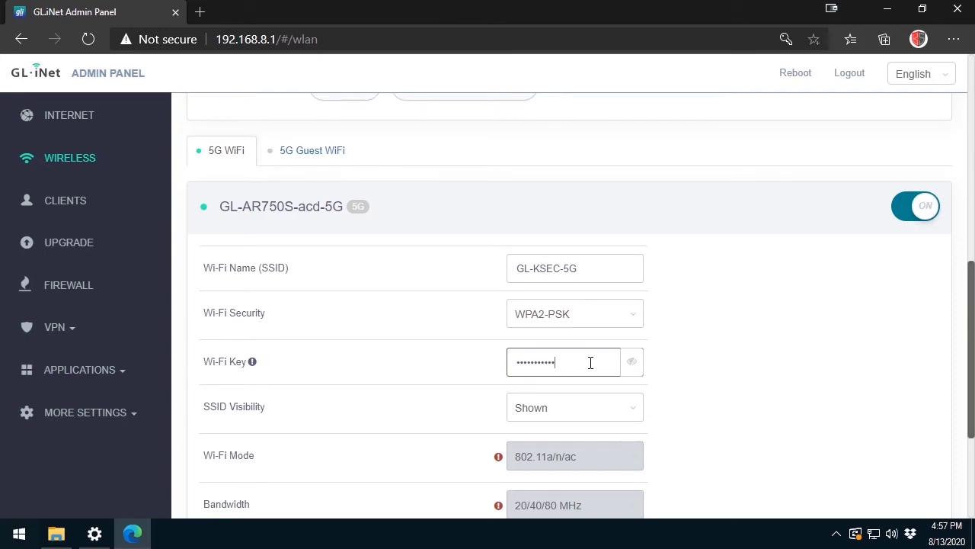
{"action": "scroll", "coordinate": [590, 362], "scroll_direction": "down", "scroll_amount": 3}
{"action": "left_click", "coordinate": [482, 458]}
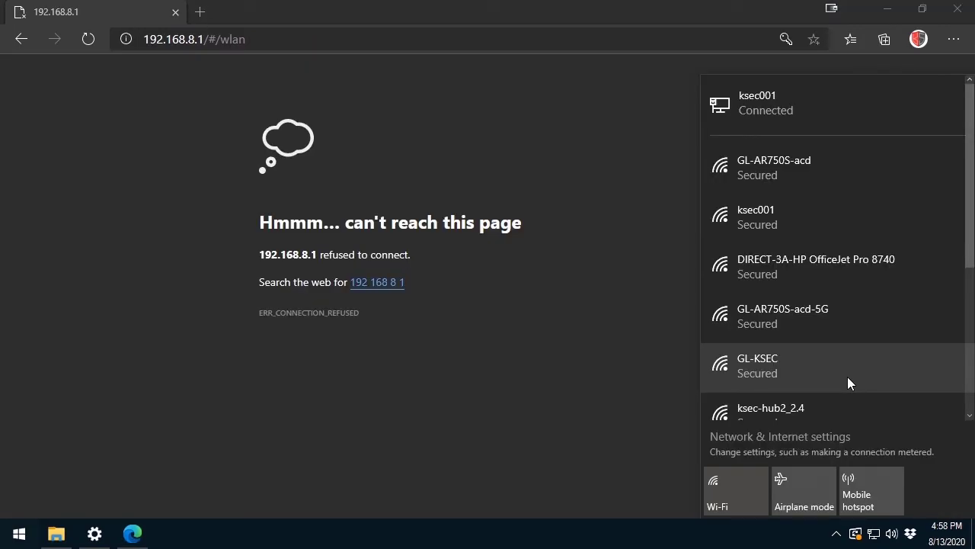
Join the GL-KSEC Wi-Fi with its new key, allow discoverability, and reload the admin panel
{"action": "left_click", "coordinate": [847, 377]}
{"action": "left_click", "coordinate": [906, 398]}
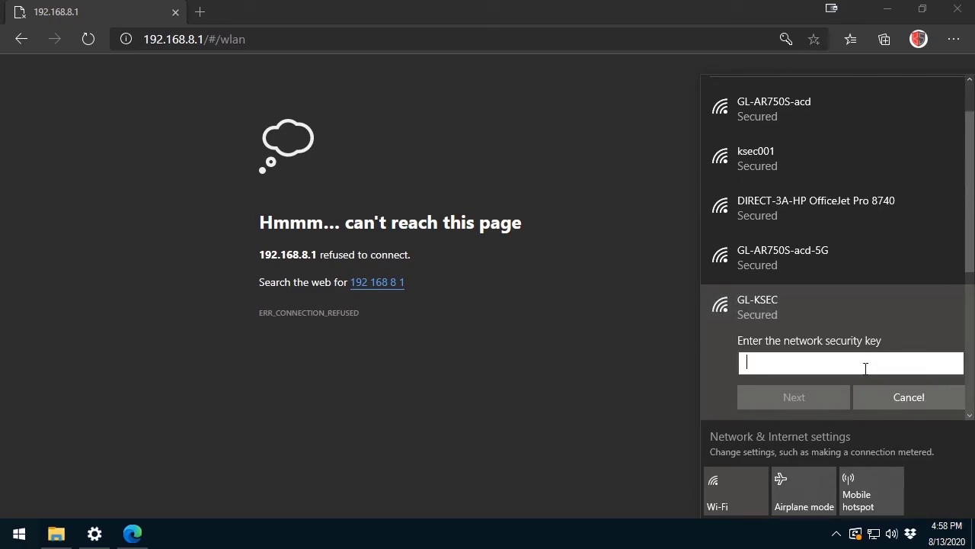
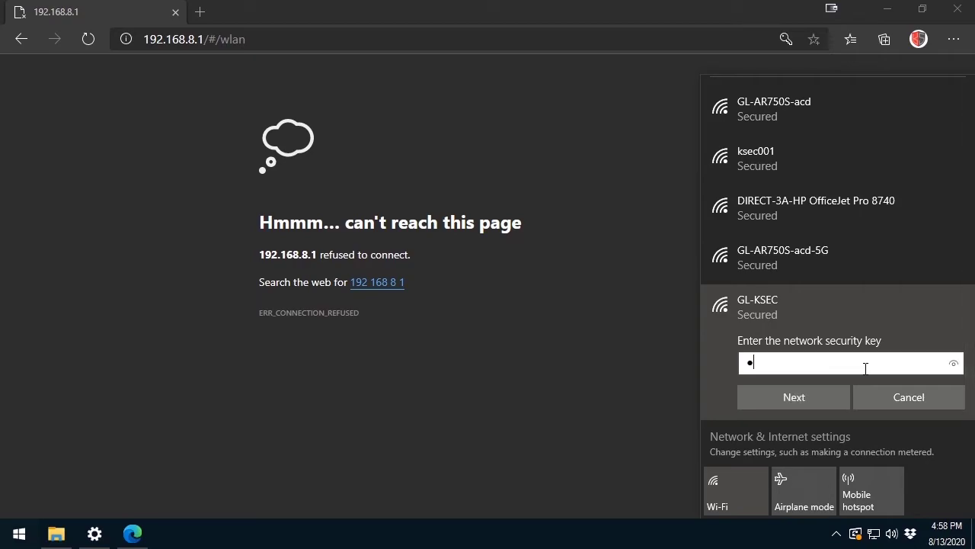
{"action": "key", "text": "Return"}
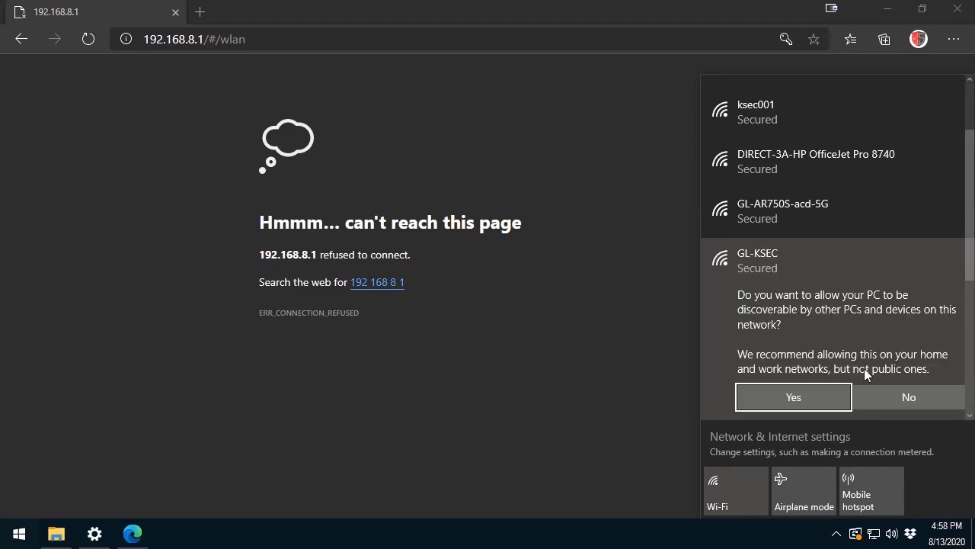
{"action": "key", "text": "Return"}
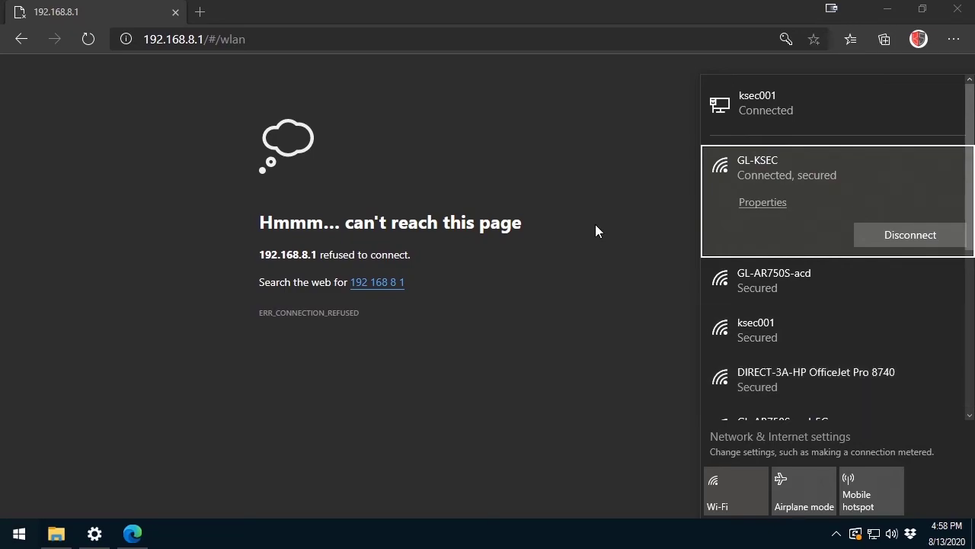
{"action": "left_click", "coordinate": [596, 226]}
{"action": "left_click", "coordinate": [88, 39]}
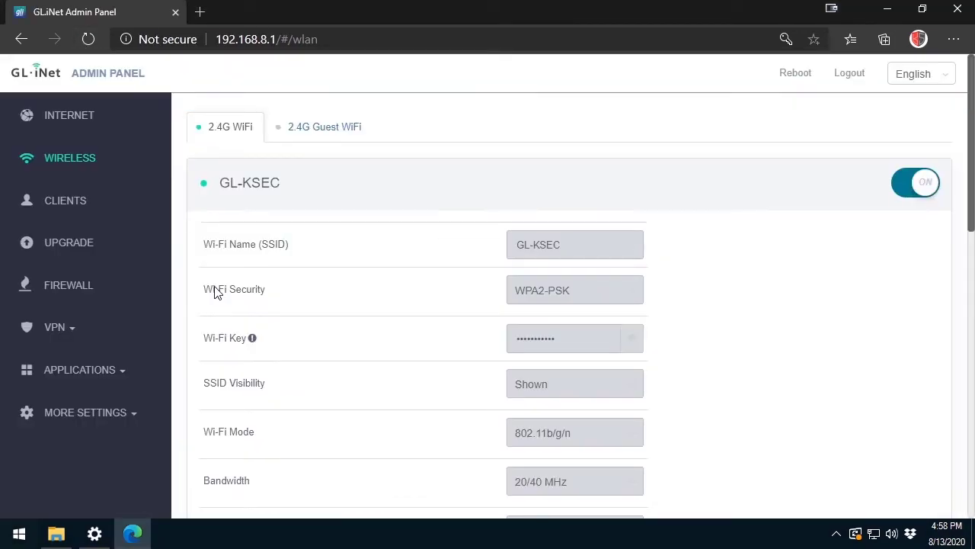
{"action": "left_click", "coordinate": [106, 327]}
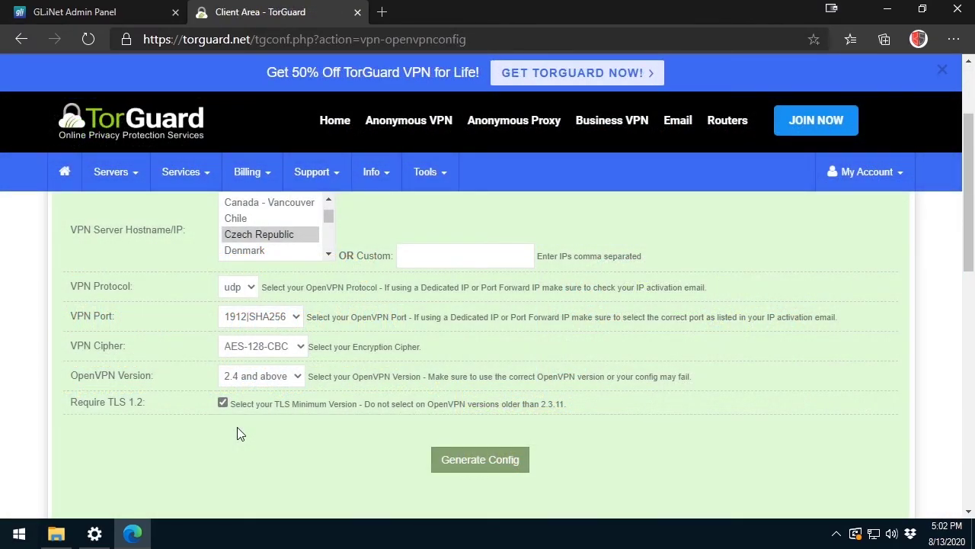
Generate the Czech Republic udp 1912|SHA256, AES-128-CBC config, downloading 12.ovpn
{"action": "left_click", "coordinate": [475, 462]}
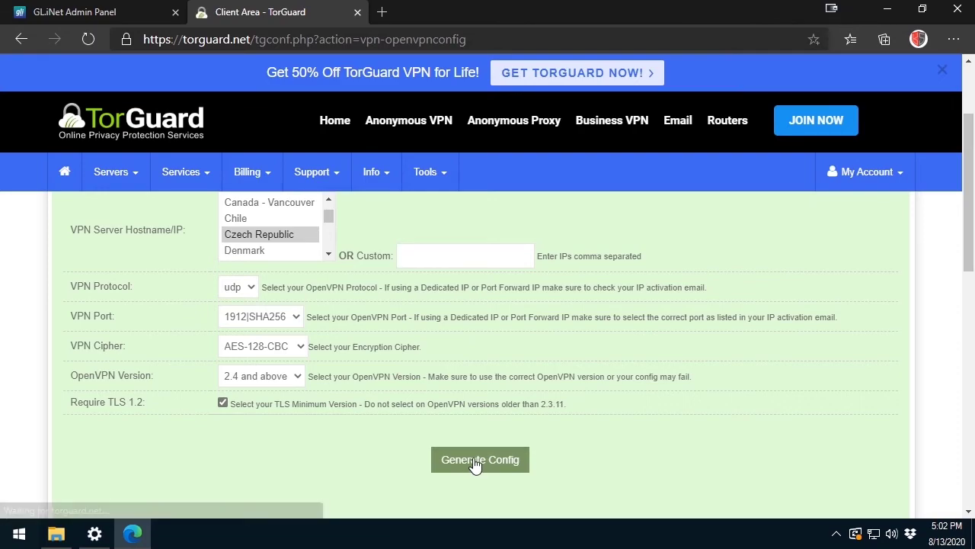
{"action": "left_click", "coordinate": [135, 14]}
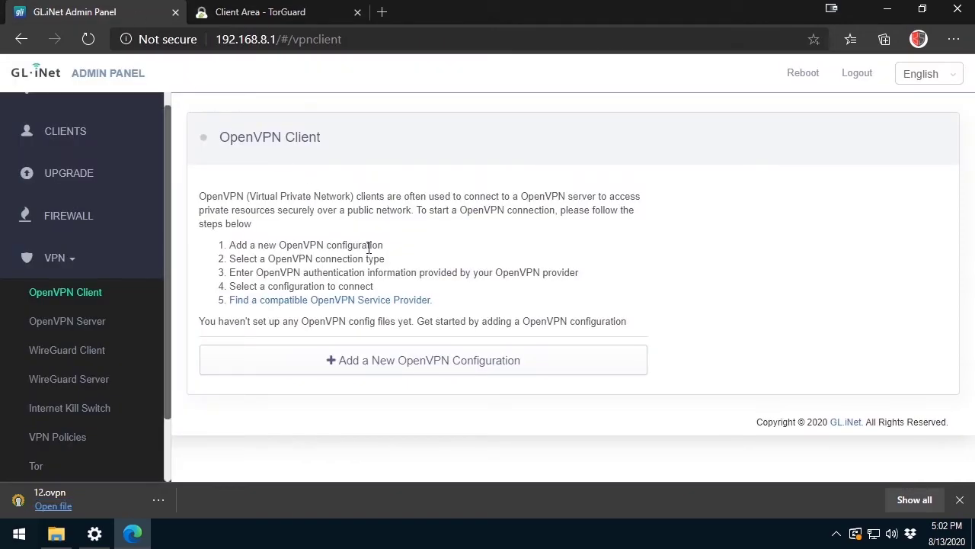
Add a new OpenVPN configuration from 12.ovpn described as 'TorGuard' with the VPN account credentials
{"action": "left_click", "coordinate": [410, 366]}
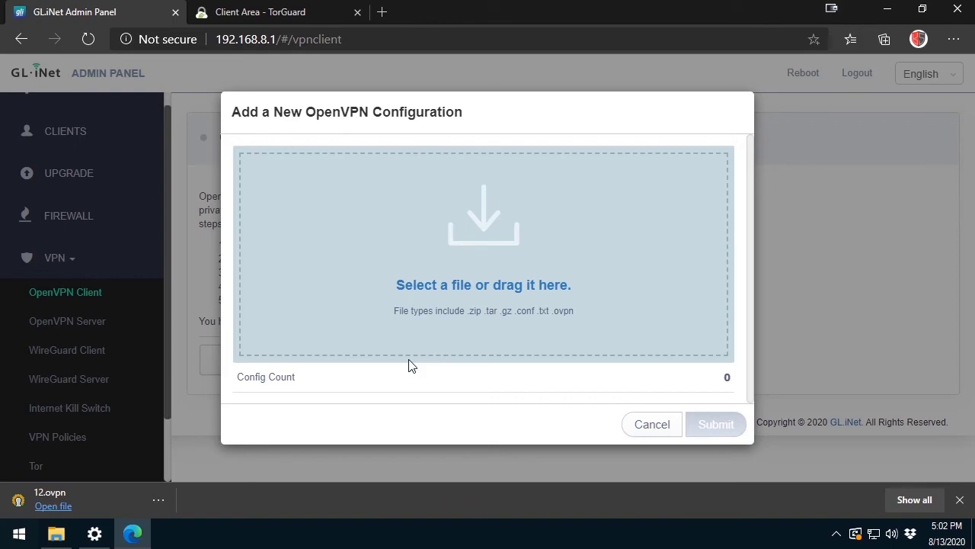
{"action": "left_click", "coordinate": [482, 221]}
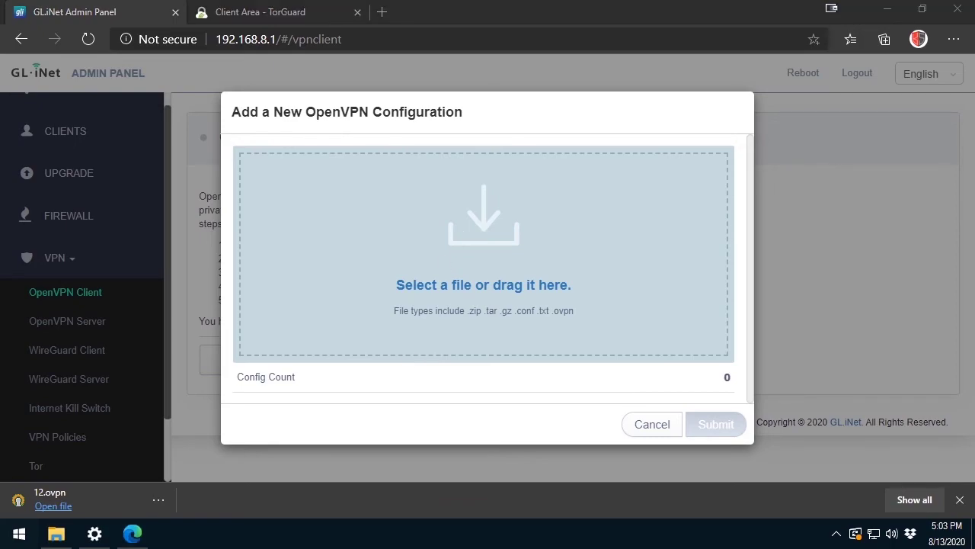
{"action": "left_click_drag", "start_coordinate": [732, 320], "coordinate": [445, 257]}
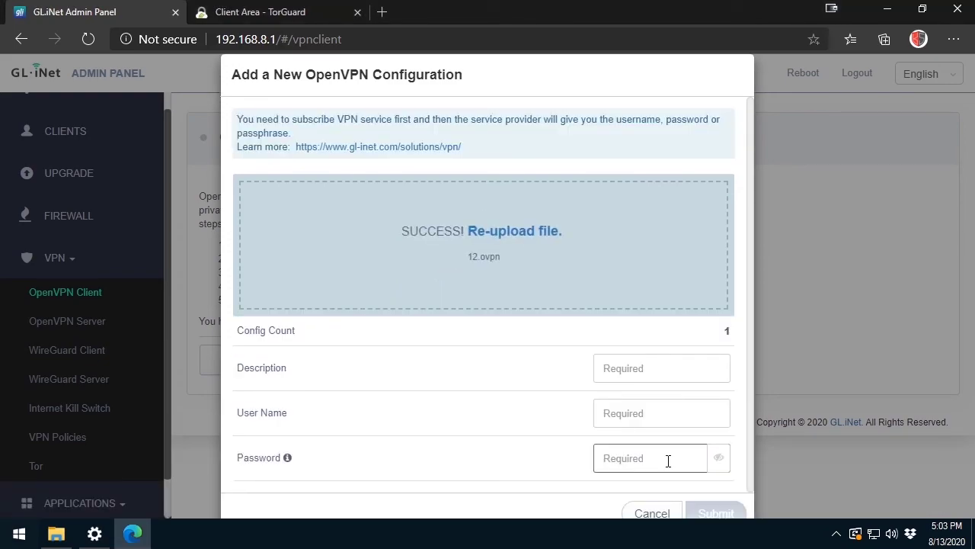
{"action": "type", "text": "Tor"}
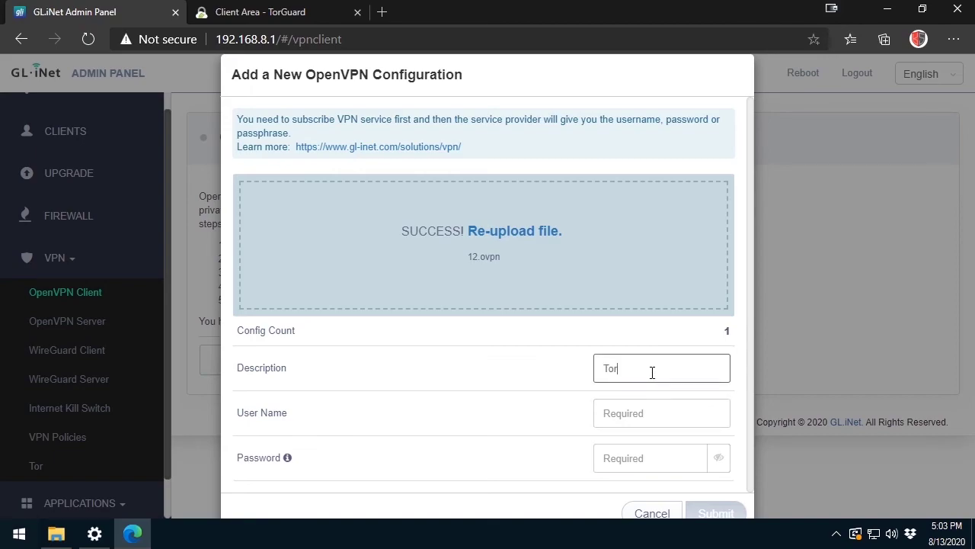
{"action": "type", "text": "Guard"}
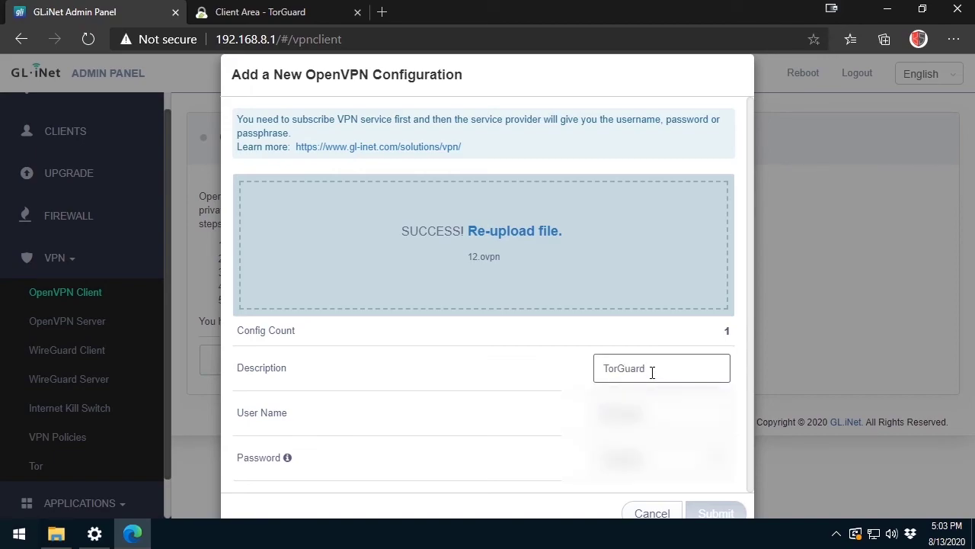
{"action": "key", "text": "Tab"}
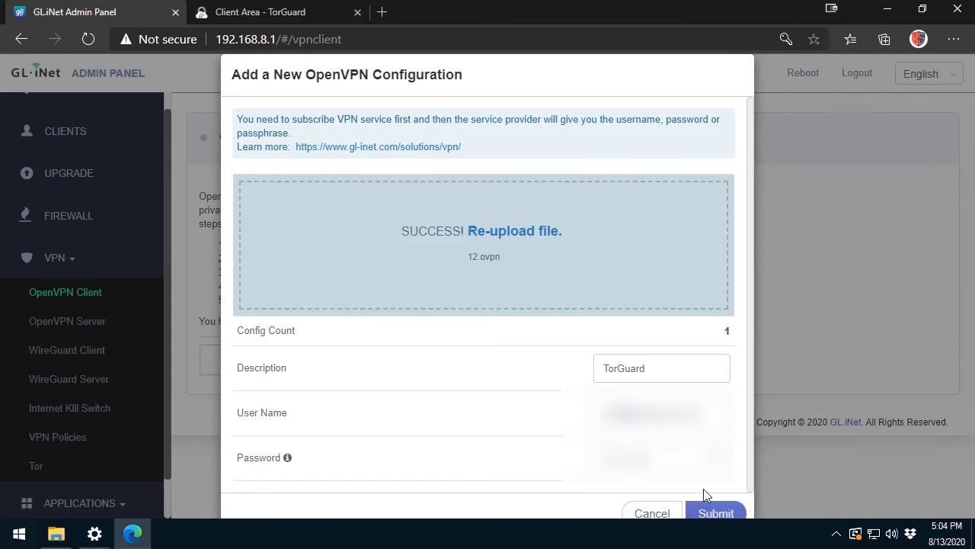
{"action": "left_click", "coordinate": [716, 513]}
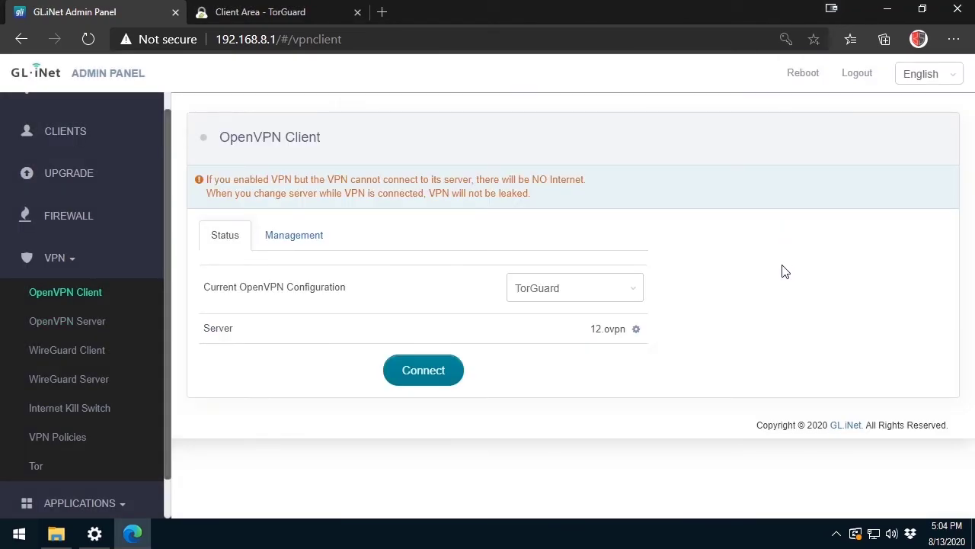
Connect the TorGuard OpenVPN client and go to the VPN > Tor page
{"action": "left_click", "coordinate": [459, 371]}
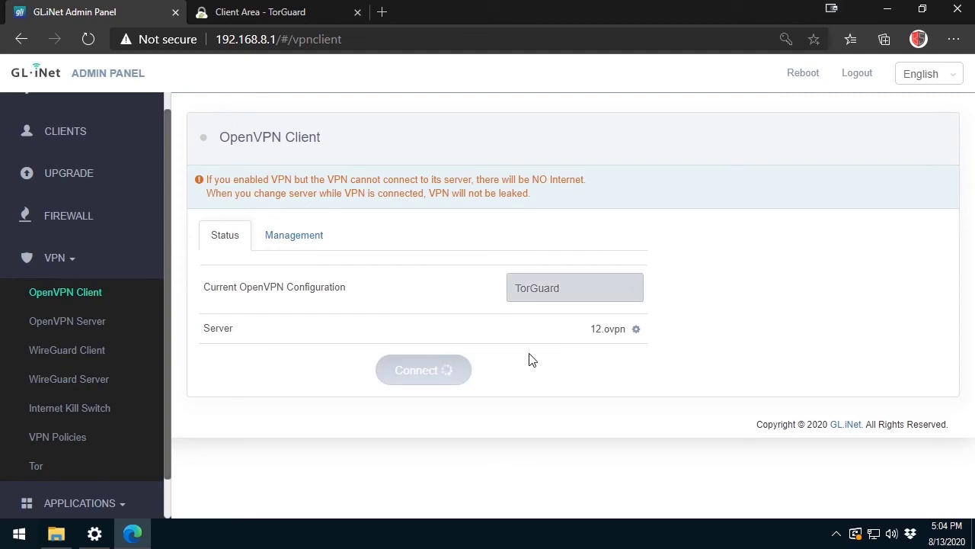
{"action": "left_click", "coordinate": [35, 468]}
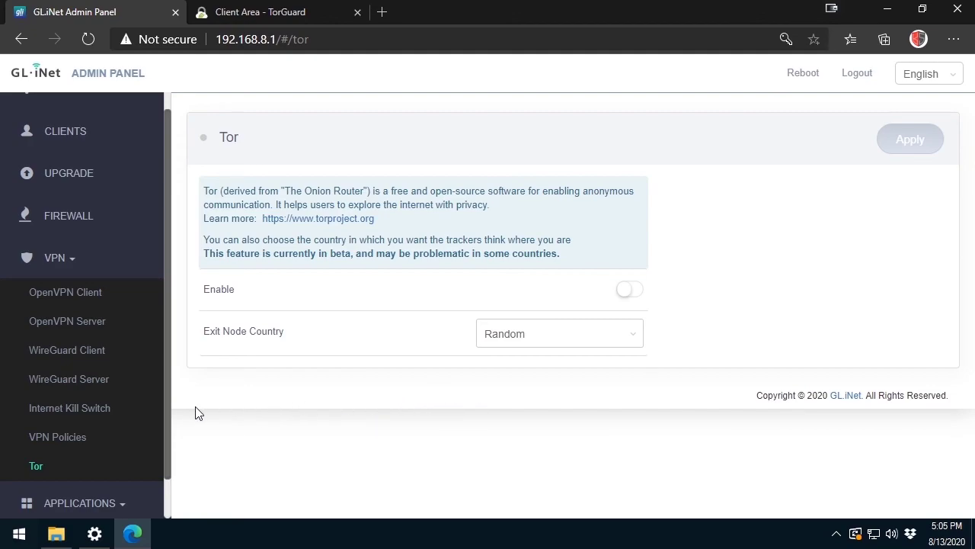
Go to MORE SETTINGS > Button Settings, where the Switch Button shows No function
{"action": "left_click_drag", "start_coordinate": [168, 399], "coordinate": [170, 419]}
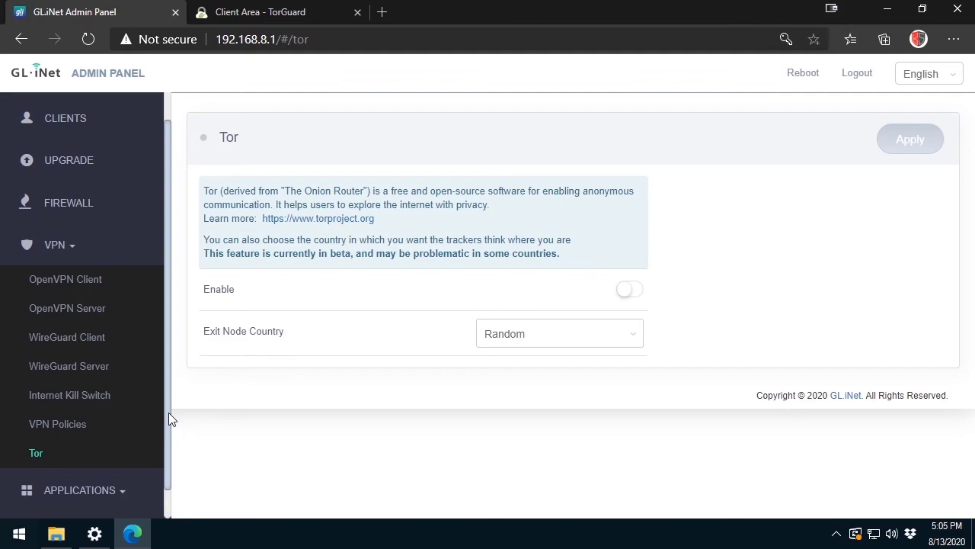
{"action": "left_click_drag", "start_coordinate": [169, 418], "coordinate": [168, 440]}
{"action": "left_click", "coordinate": [86, 500]}
{"action": "left_click", "coordinate": [89, 478]}
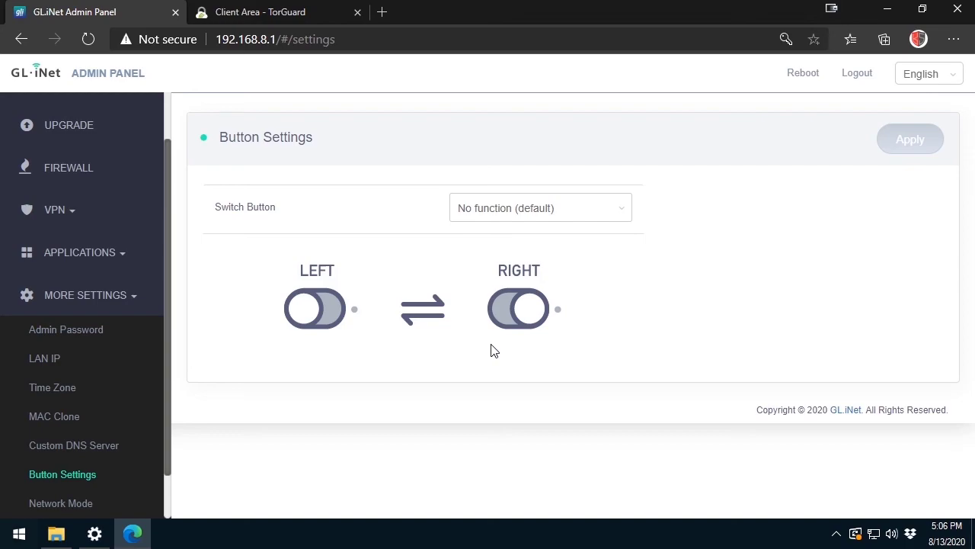
Set the Switch Button function to OpenVPN Client Toggle (On/Off)
{"action": "left_click", "coordinate": [621, 221]}
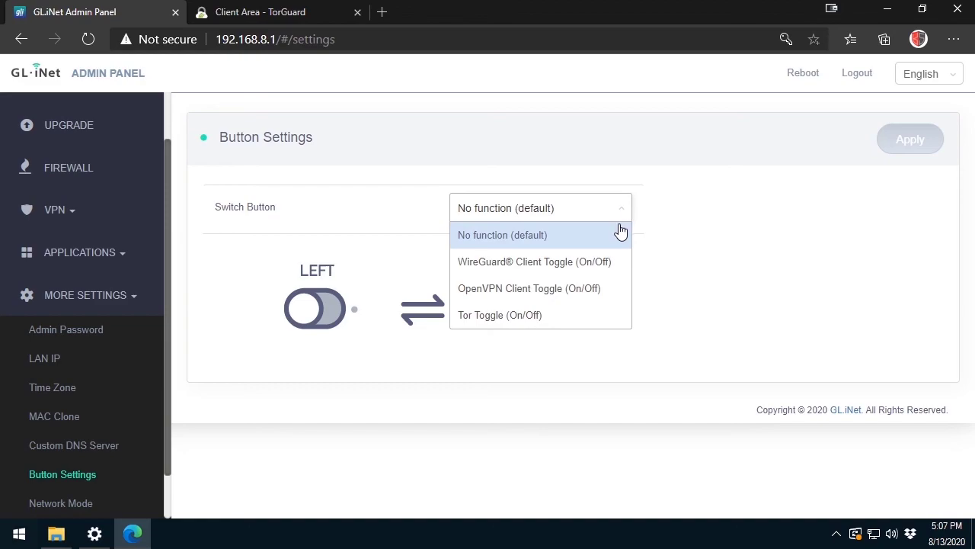
{"action": "left_click", "coordinate": [614, 294]}
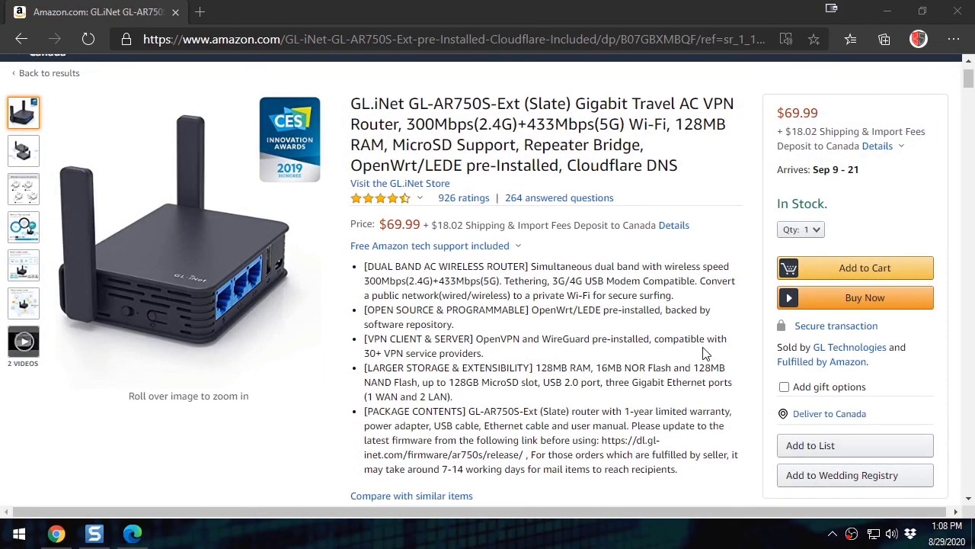
{"action": "scroll", "coordinate": [705, 353], "scroll_direction": "up", "scroll_amount": 1}
{"action": "scroll", "coordinate": [705, 353], "scroll_direction": "down", "scroll_amount": 1}
{"action": "scroll", "coordinate": [704, 353], "scroll_direction": "down", "scroll_amount": 1}
{"action": "scroll", "coordinate": [705, 352], "scroll_direction": "up", "scroll_amount": 1}
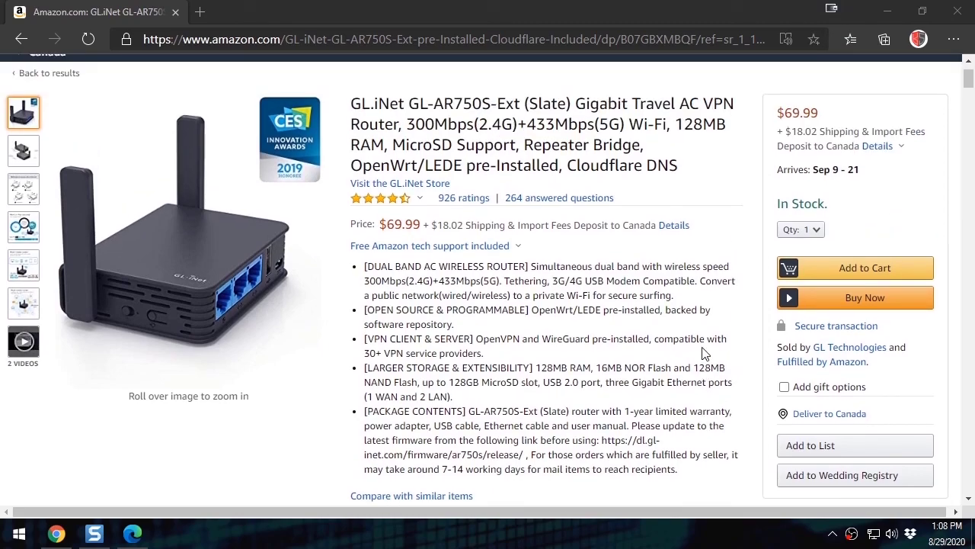